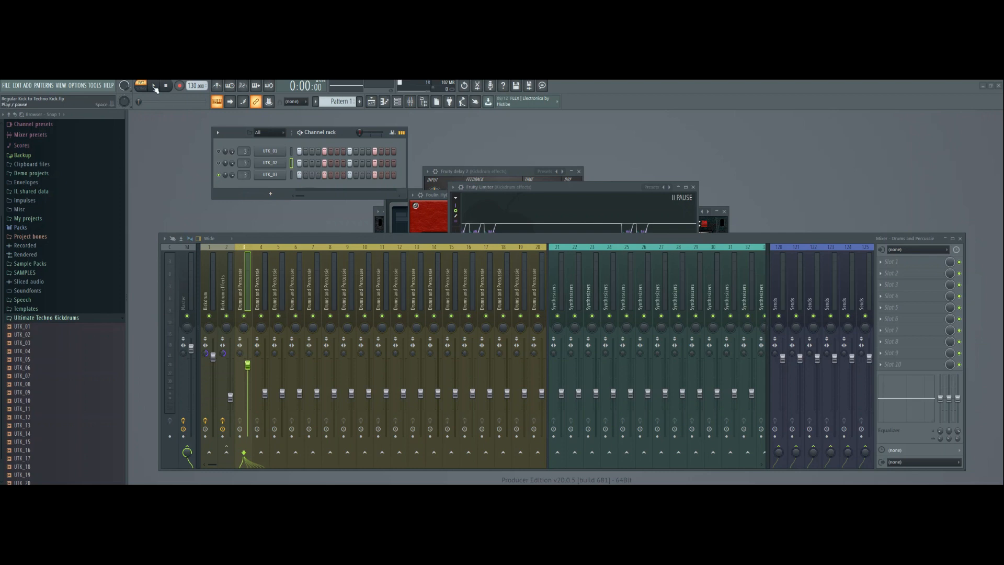
Play the UTK_03 kick, route its channel to mixer track 1, and play it again to compare the sound.
{"action": "left_click", "coordinate": [153, 85]}
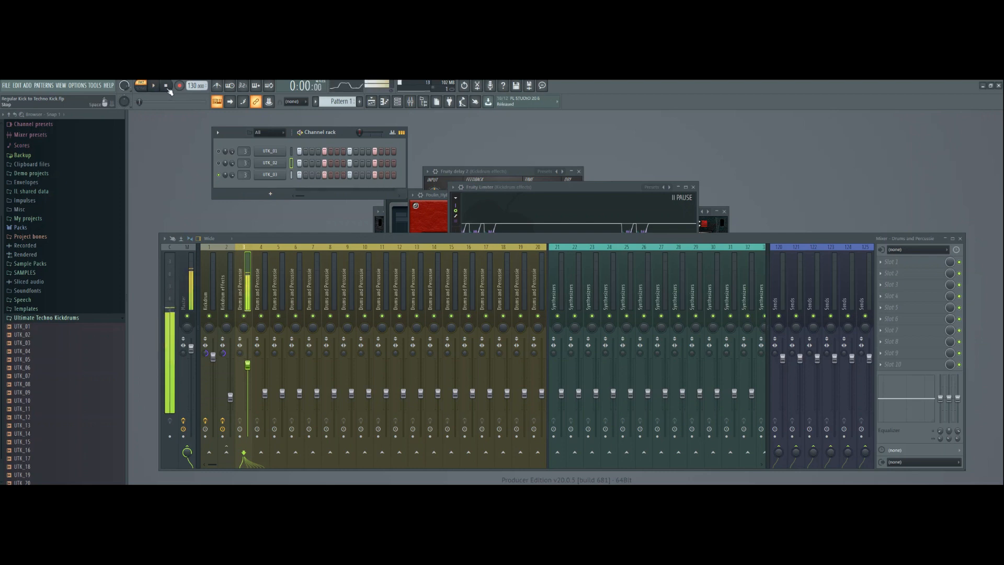
{"action": "left_click", "coordinate": [166, 87]}
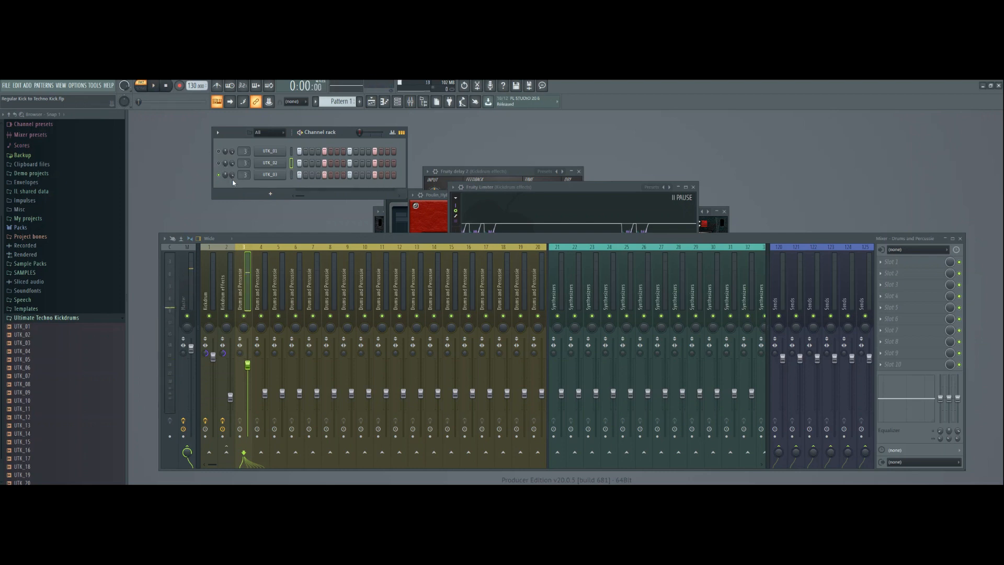
{"action": "scroll", "coordinate": [243, 174], "scroll_direction": "down", "scroll_amount": 2}
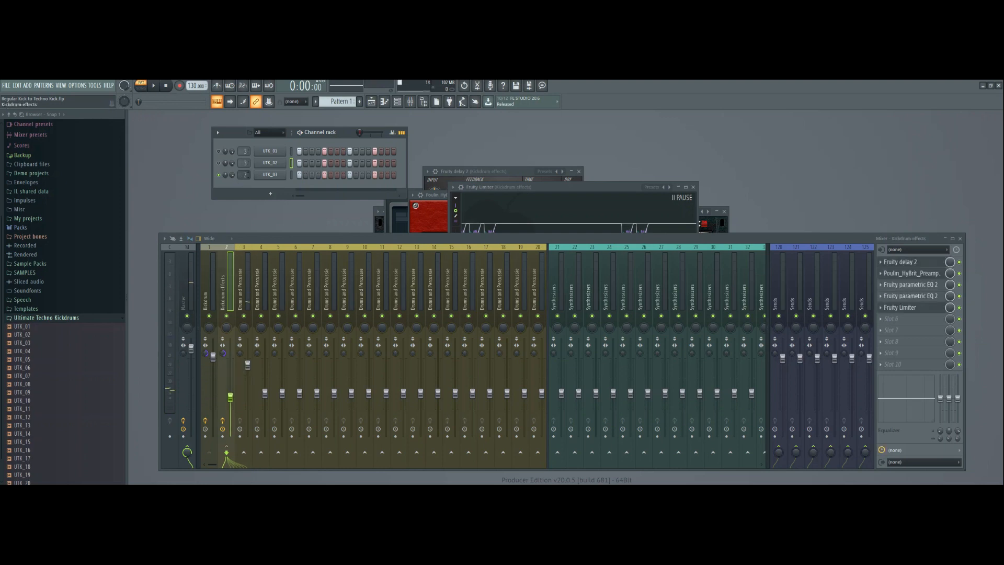
{"action": "left_click", "coordinate": [153, 85]}
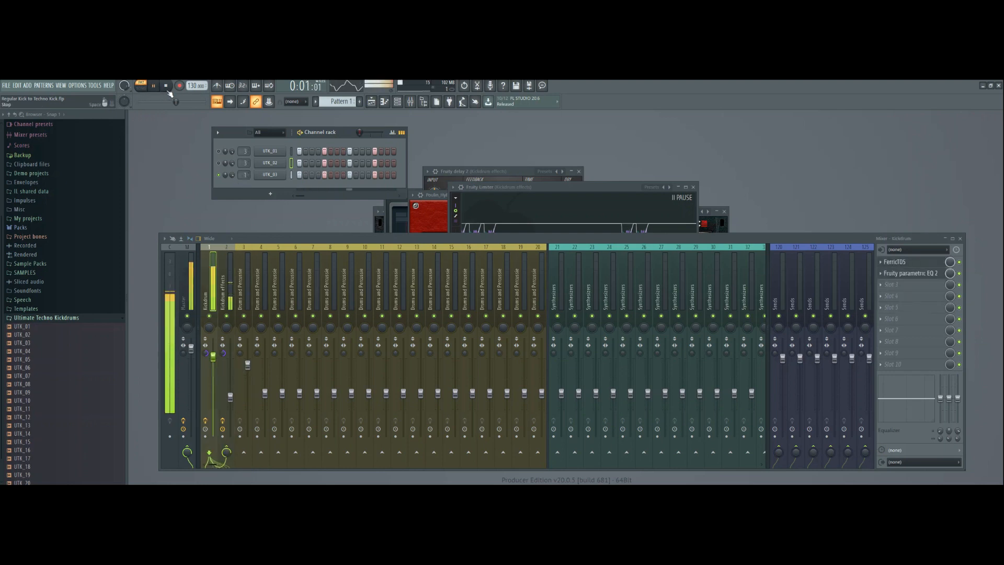
{"action": "left_click", "coordinate": [168, 91]}
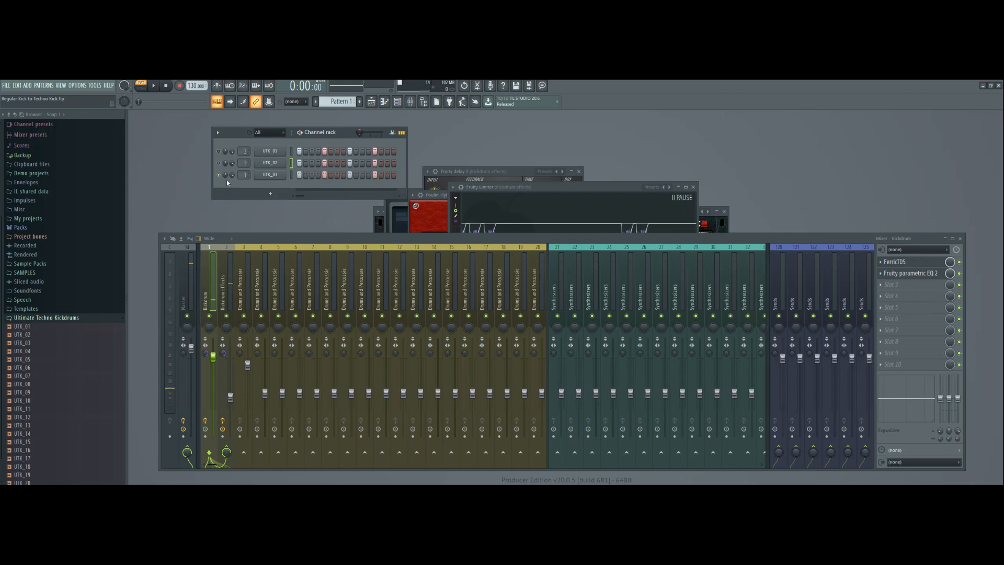
Solo the UTK_02 kick, listen to it, then route its channel to mixer track 1 and play it again.
{"action": "right_click", "coordinate": [218, 163]}
{"action": "key", "text": "space"}
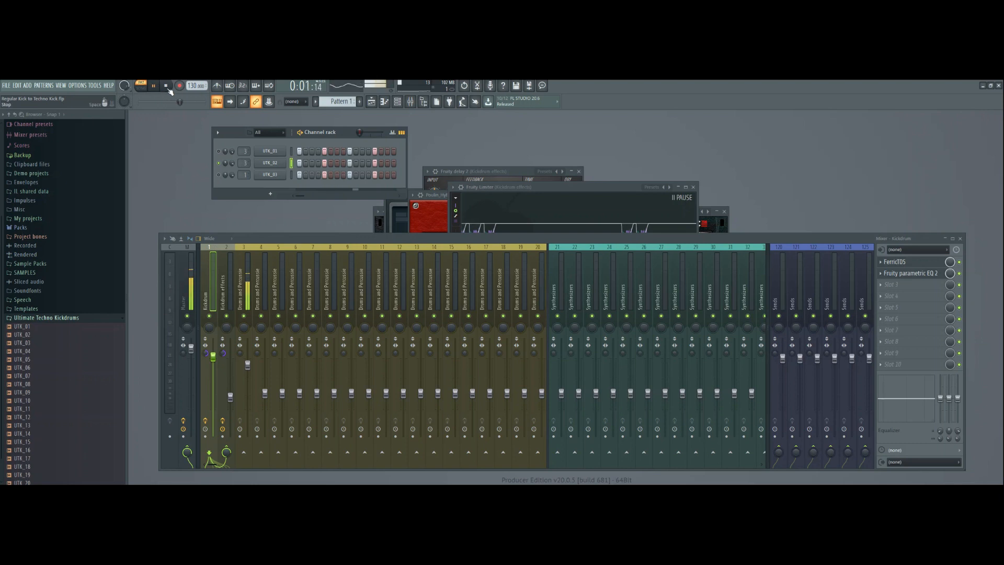
{"action": "key", "text": "space"}
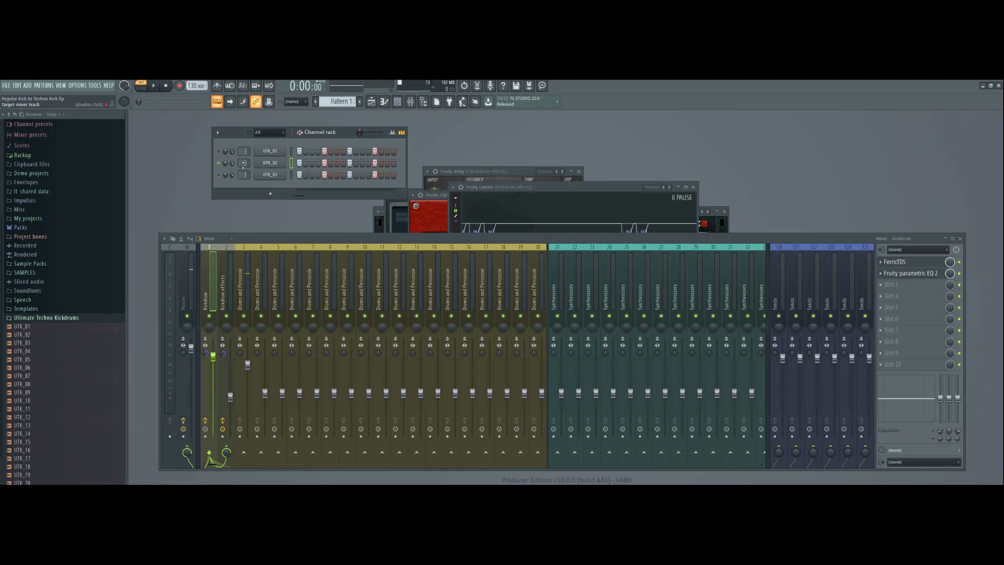
{"action": "scroll", "coordinate": [243, 164], "scroll_direction": "down", "scroll_amount": 2}
{"action": "left_click", "coordinate": [154, 89]}
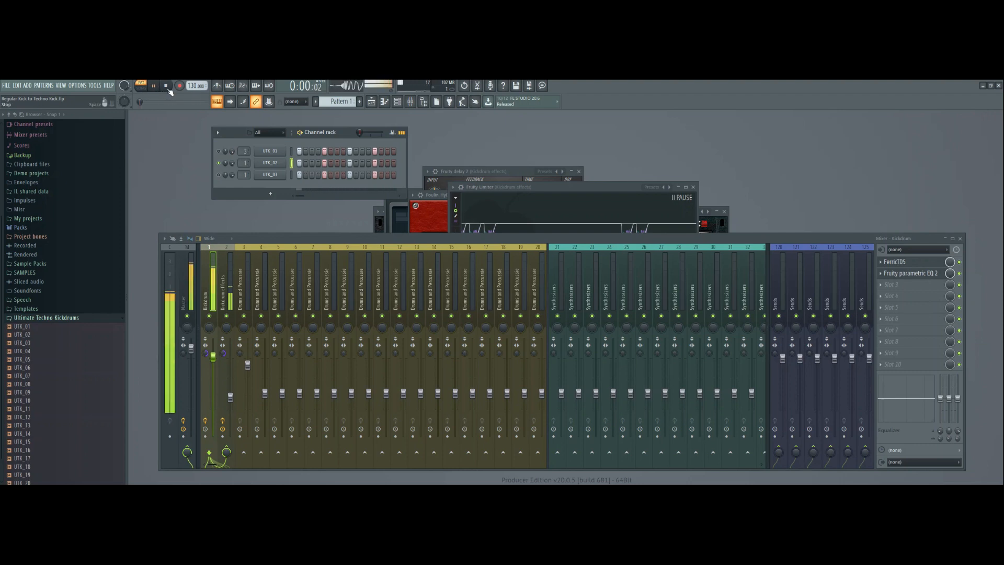
{"action": "left_click", "coordinate": [167, 87]}
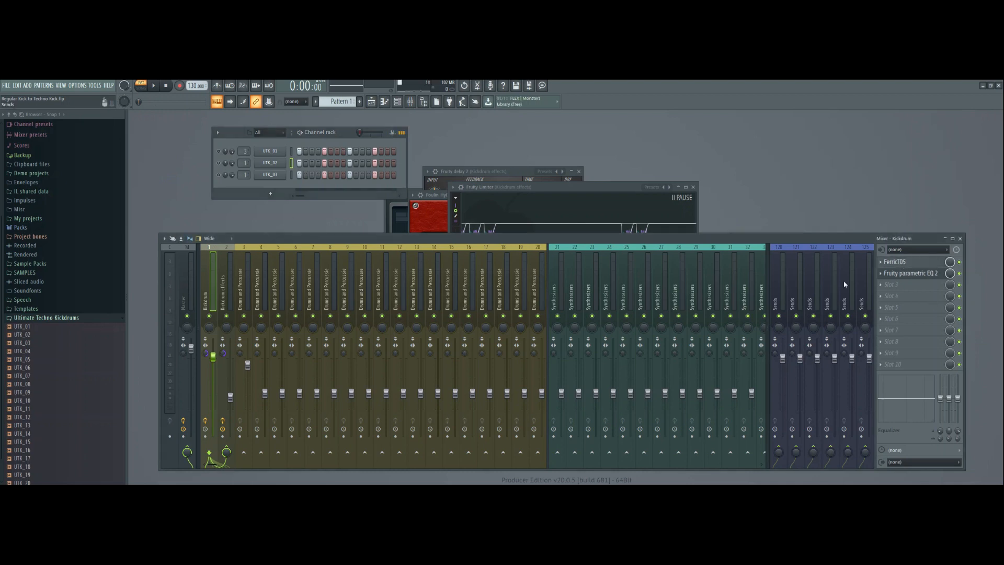
Examine FerricTDS on the Kickdrum track and the Poulin HyBrit preamp on the Kickdrum effects track, closing both plugins.
{"action": "left_click", "coordinate": [901, 263]}
{"action": "left_click_drag", "start_coordinate": [571, 212], "coordinate": [549, 150]}
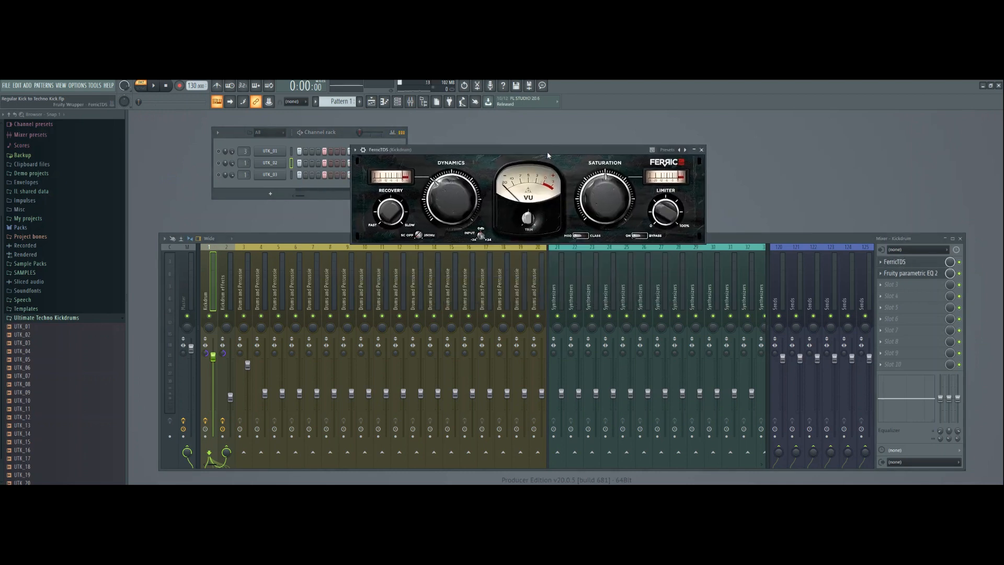
{"action": "left_click", "coordinate": [225, 285]}
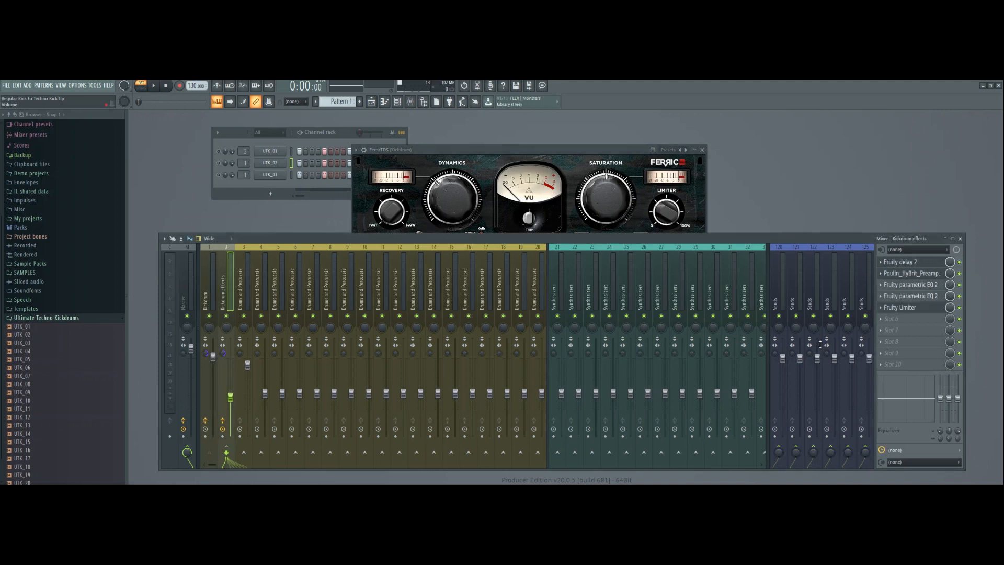
{"action": "left_click", "coordinate": [902, 273]}
{"action": "left_click_drag", "start_coordinate": [595, 199], "coordinate": [552, 271]}
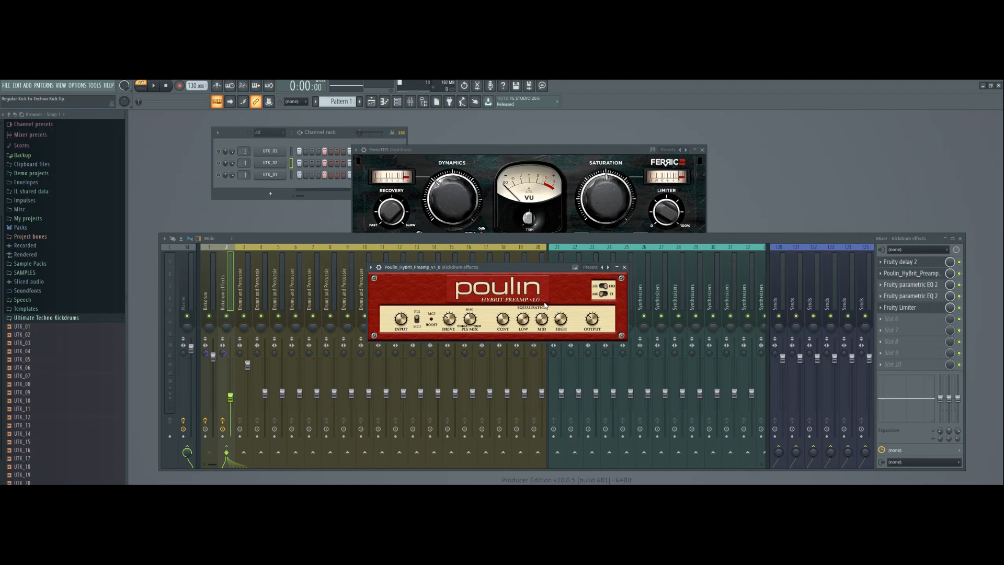
{"action": "left_click", "coordinate": [624, 267]}
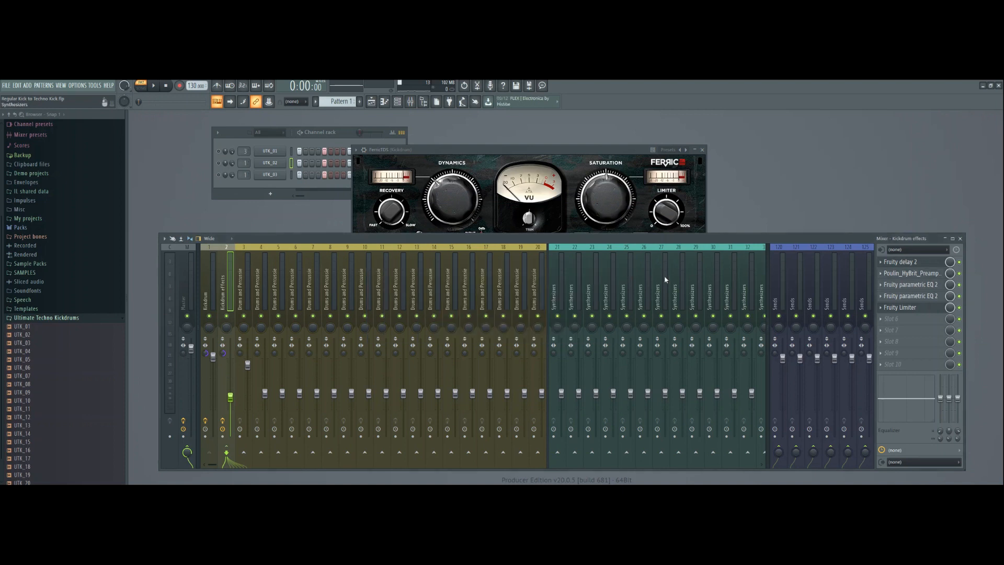
{"action": "left_click", "coordinate": [702, 149]}
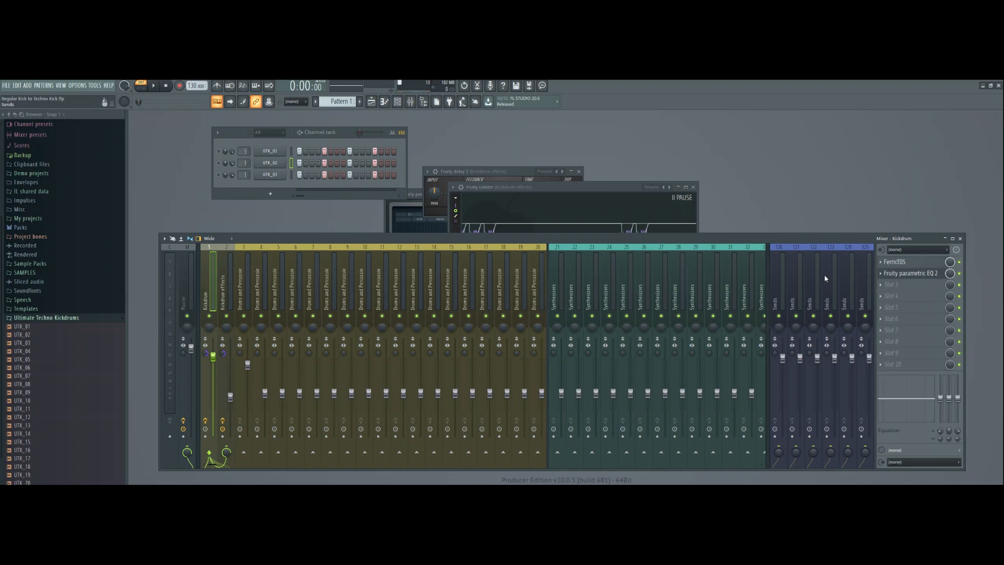
Mute the Kickdrum effects track and try out the saturation of the Kickdrum track's FerricTDS while the kick plays.
{"action": "left_click", "coordinate": [225, 315]}
{"action": "left_click", "coordinate": [904, 266]}
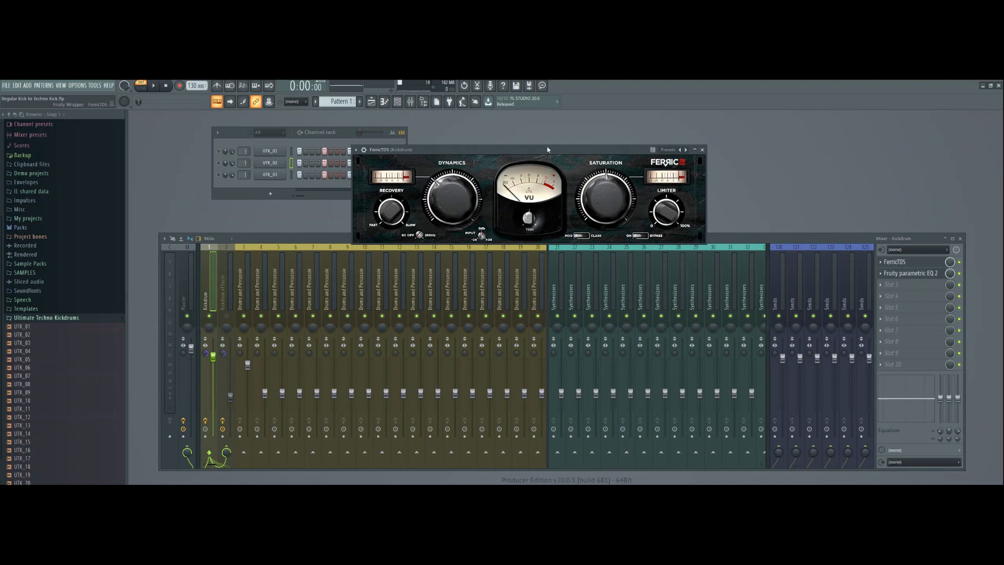
{"action": "left_click_drag", "start_coordinate": [538, 160], "coordinate": [562, 141]}
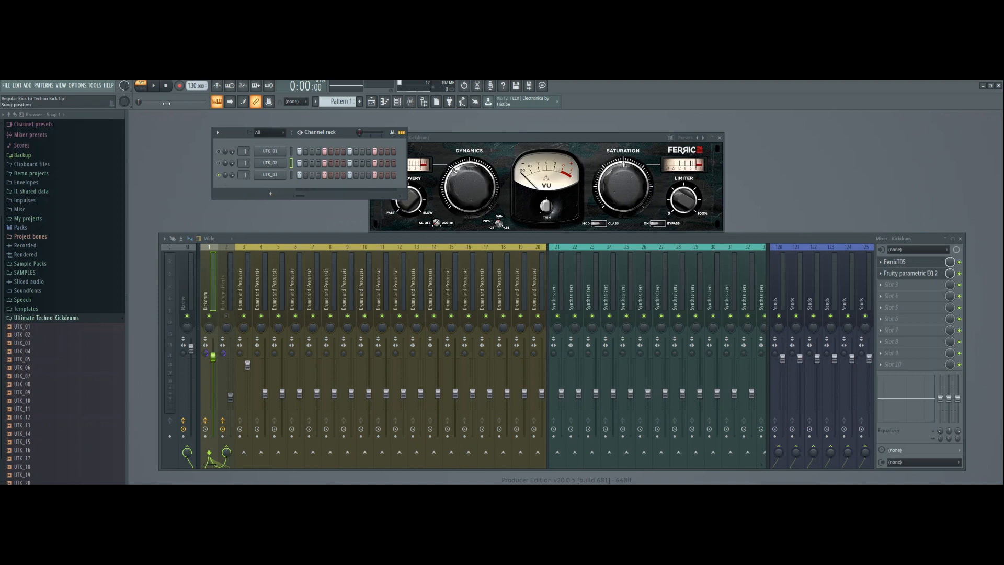
{"action": "left_click", "coordinate": [153, 86]}
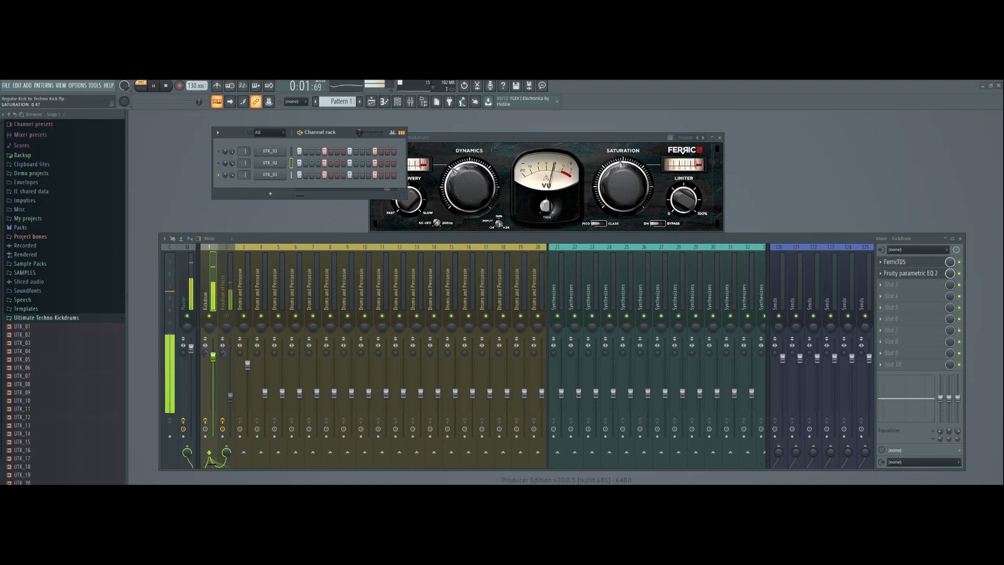
{"action": "mouse_move", "coordinate": [618, 184]}
{"action": "left_mouse_down"}
{"action": "mouse_move", "coordinate": [617, 201]}
{"action": "mouse_move", "coordinate": [618, 168]}
{"action": "left_mouse_up"}
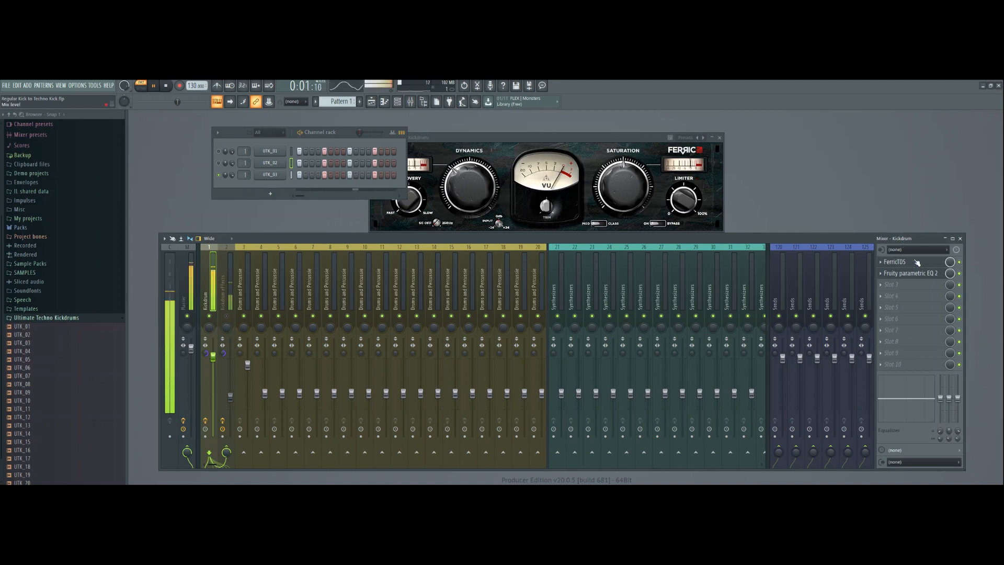
{"action": "left_click", "coordinate": [167, 85]}
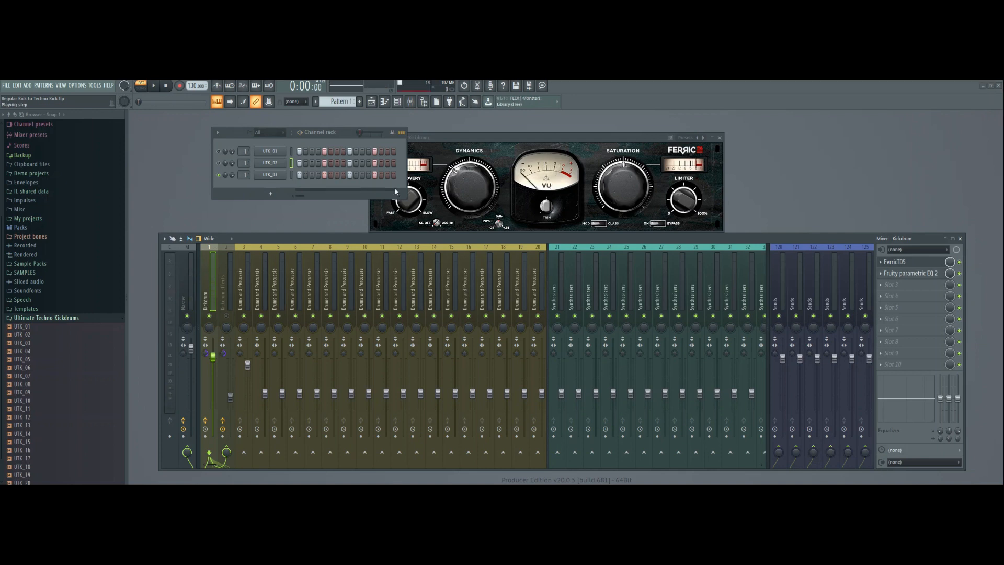
Open Fruity parametric EQ 2 on the Kickdrum track and fine-tune its low-cut and high-cut bands.
{"action": "left_click", "coordinate": [901, 273]}
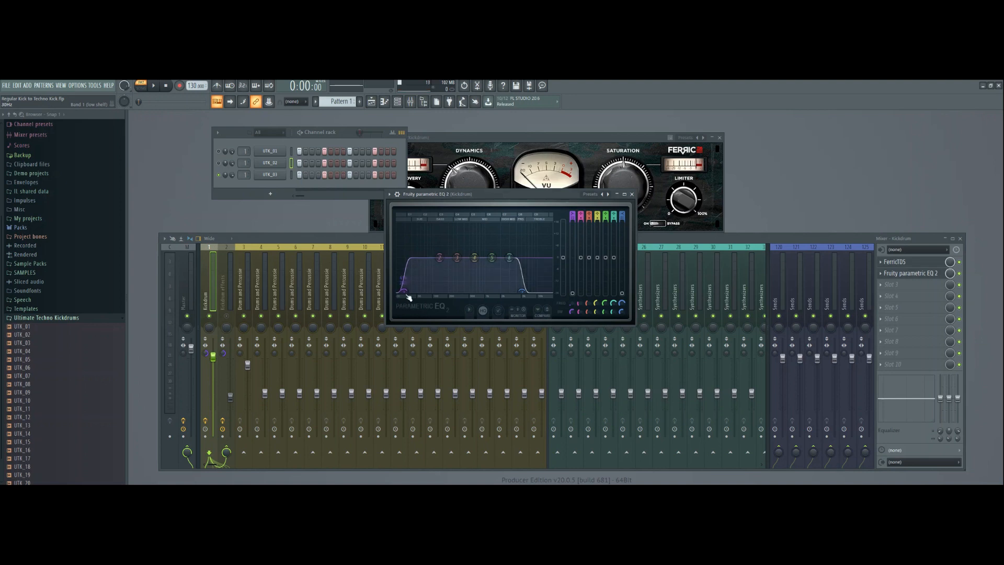
{"action": "left_click_drag", "start_coordinate": [403, 291], "coordinate": [405, 291]}
{"action": "left_click_drag", "start_coordinate": [521, 278], "coordinate": [523, 278]}
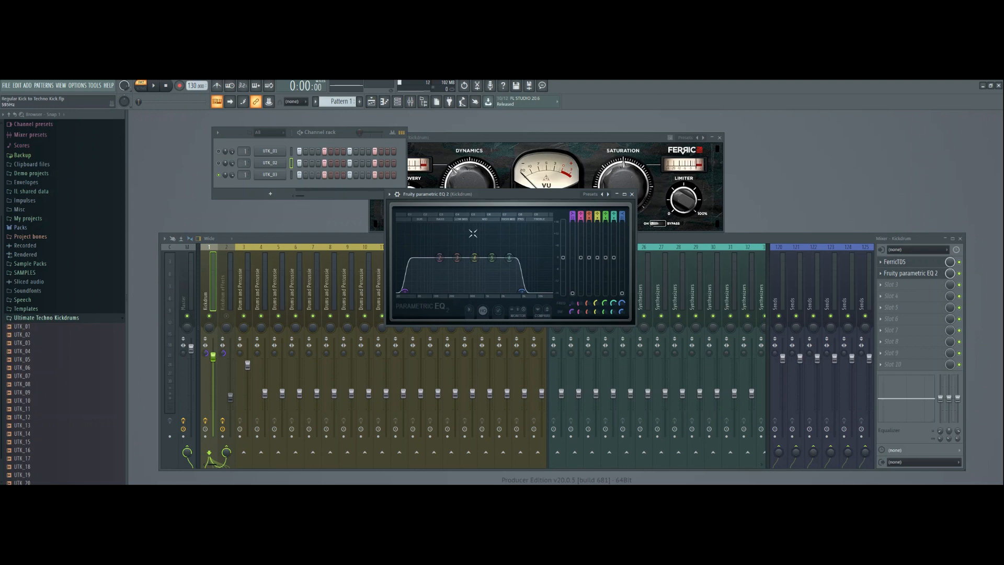
Play the kick while toggling the Kickdrum track's Fruity parametric EQ 2 off and on to compare the sound.
{"action": "key", "text": "space"}
{"action": "key", "text": "space"}
{"action": "left_click", "coordinate": [155, 86]}
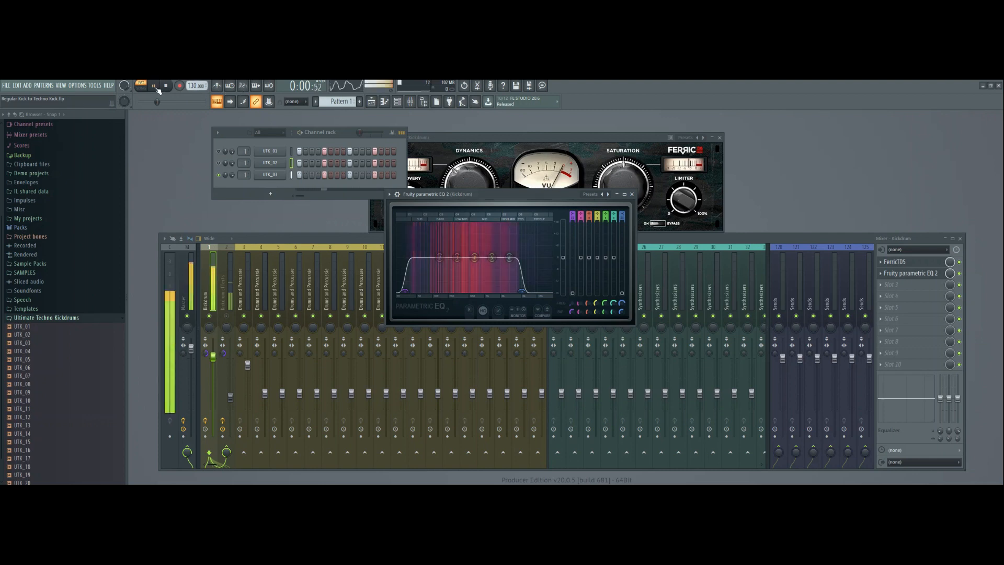
{"action": "left_click", "coordinate": [959, 273]}
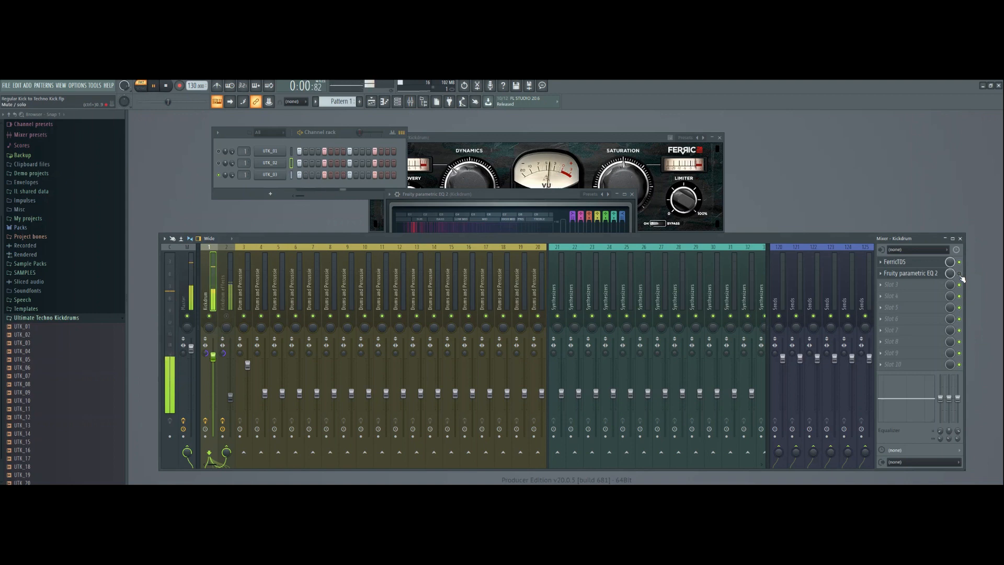
{"action": "left_click", "coordinate": [959, 274]}
{"action": "left_click", "coordinate": [923, 273]}
{"action": "left_click", "coordinate": [959, 273]}
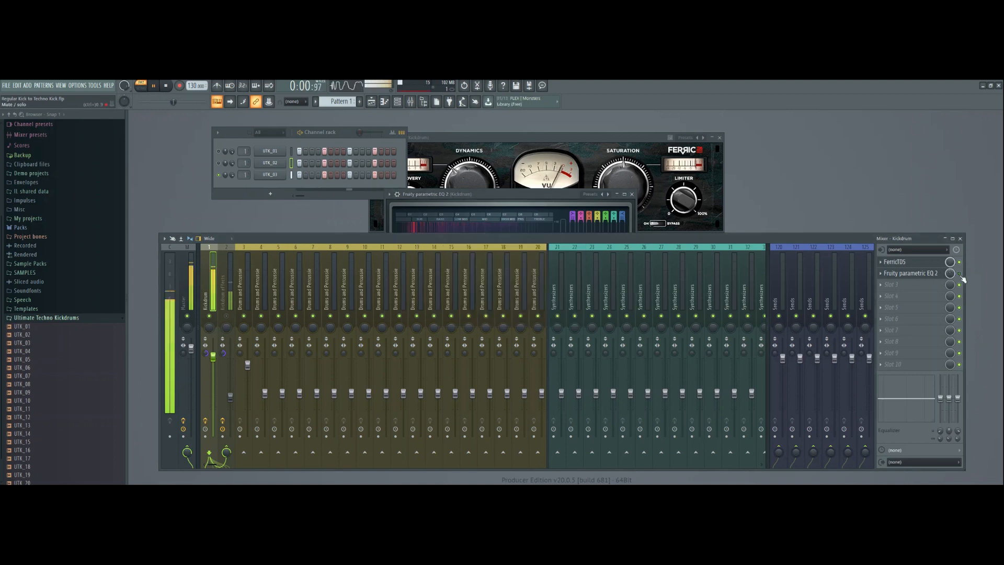
{"action": "left_click", "coordinate": [959, 274]}
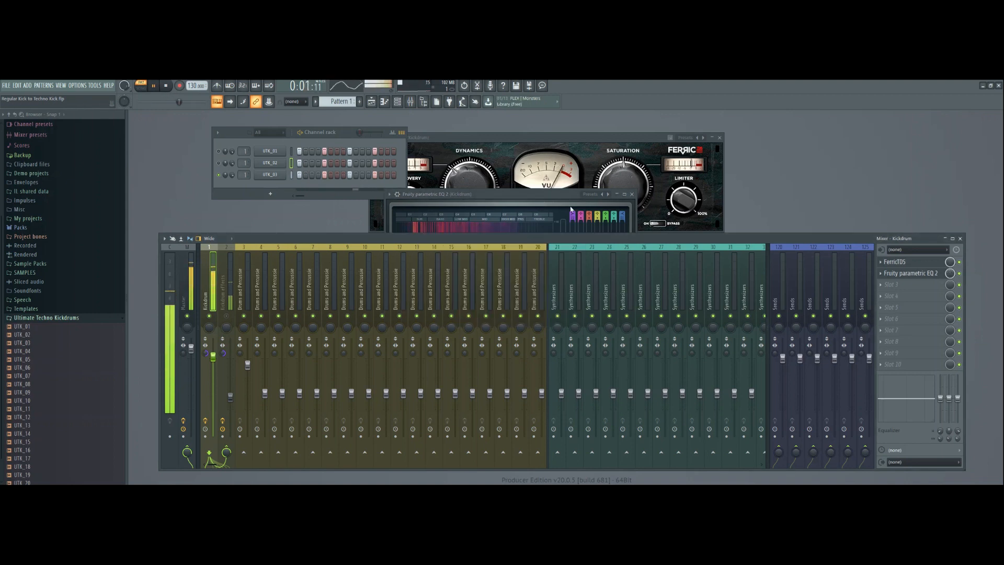
{"action": "left_click", "coordinate": [515, 193]}
{"action": "left_click", "coordinate": [166, 86]}
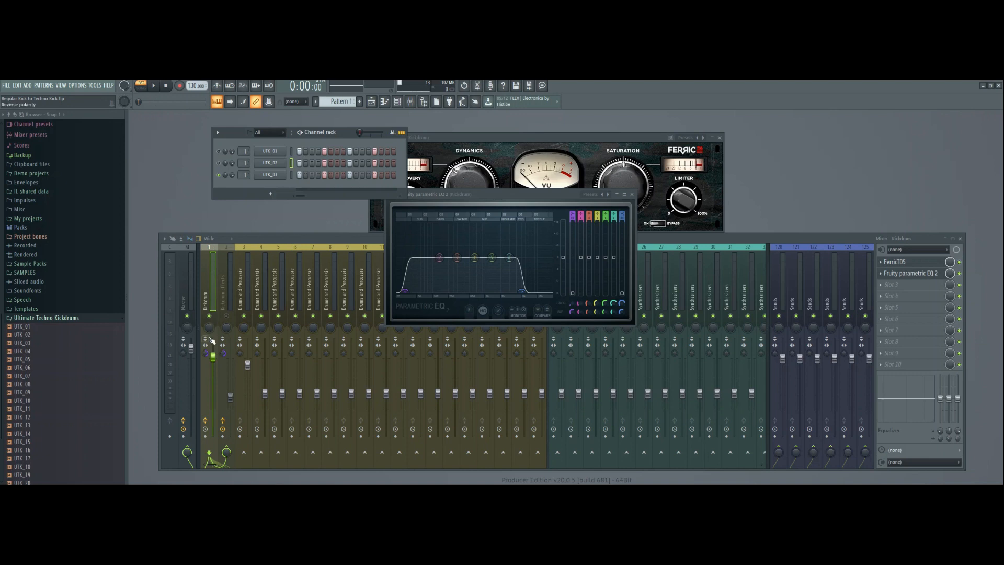
On the Kickdrum effects track, bypass the Poulin HyBrit preamp, both Fruity parametric EQ 2 effects and the Fruity Limiter.
{"action": "left_click", "coordinate": [209, 302]}
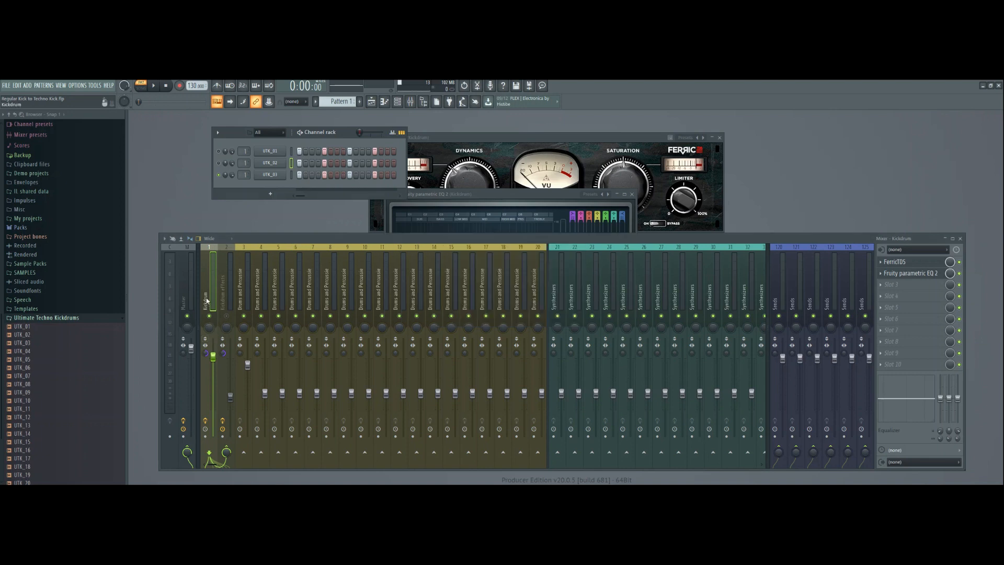
{"action": "left_click", "coordinate": [227, 451]}
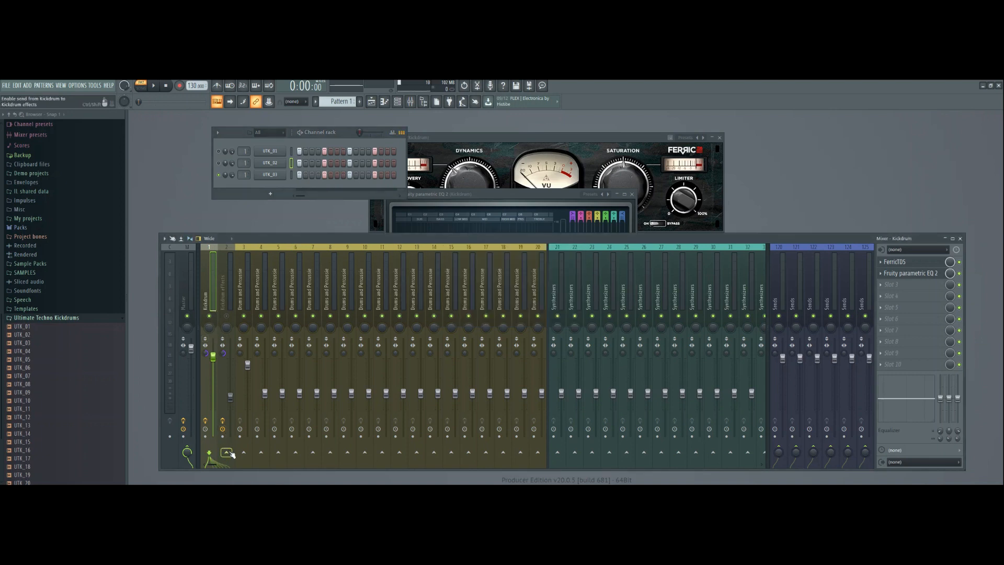
{"action": "left_click", "coordinate": [227, 286]}
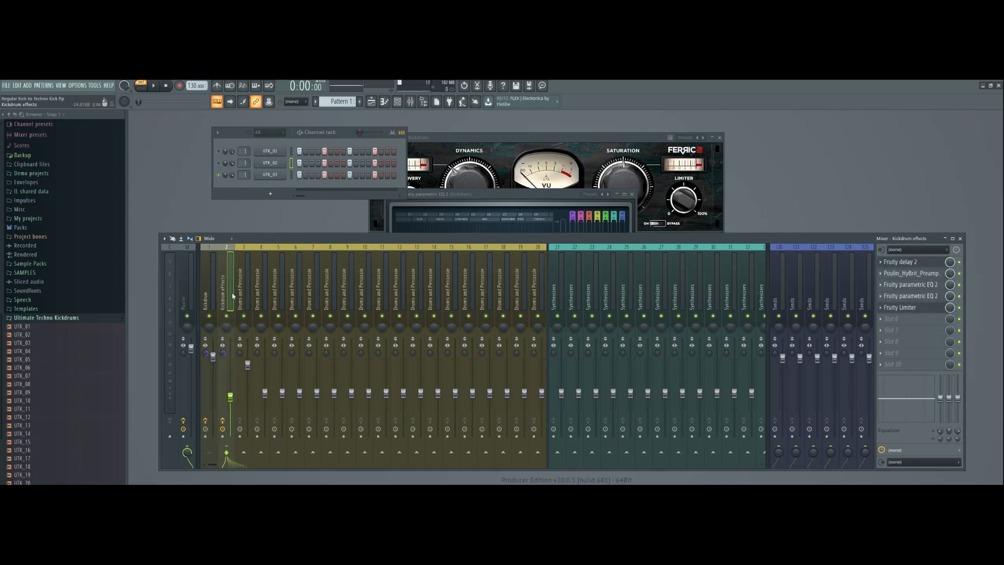
{"action": "left_click", "coordinate": [958, 273]}
{"action": "left_click", "coordinate": [959, 285]}
{"action": "left_click", "coordinate": [960, 296]}
{"action": "left_click", "coordinate": [959, 308]}
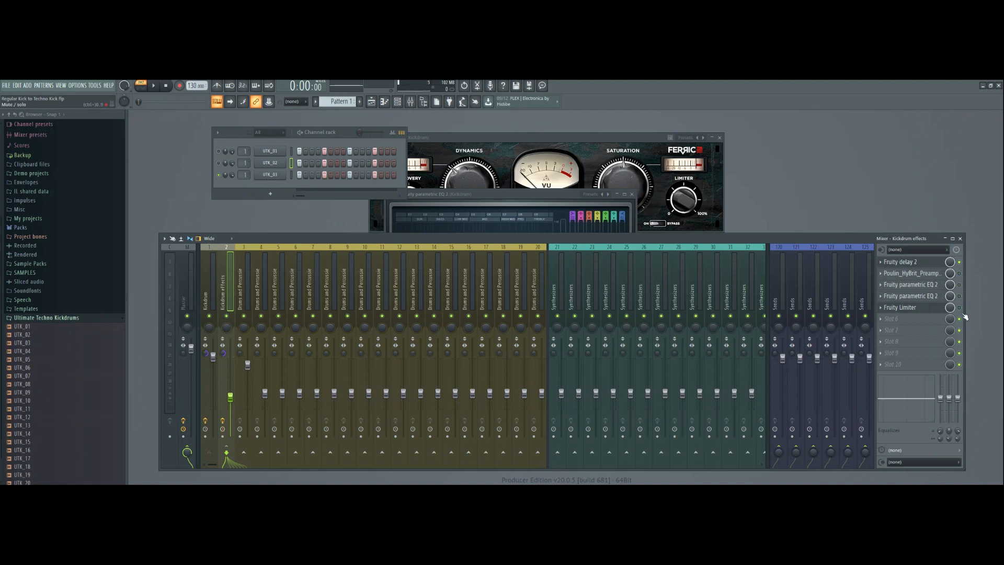
Open Fruity delay 2 on the Kickdrum effects track and route the UTK_03 channel to mixer track 2.
{"action": "left_click", "coordinate": [912, 262]}
{"action": "left_click_drag", "start_coordinate": [518, 171], "coordinate": [560, 269]}
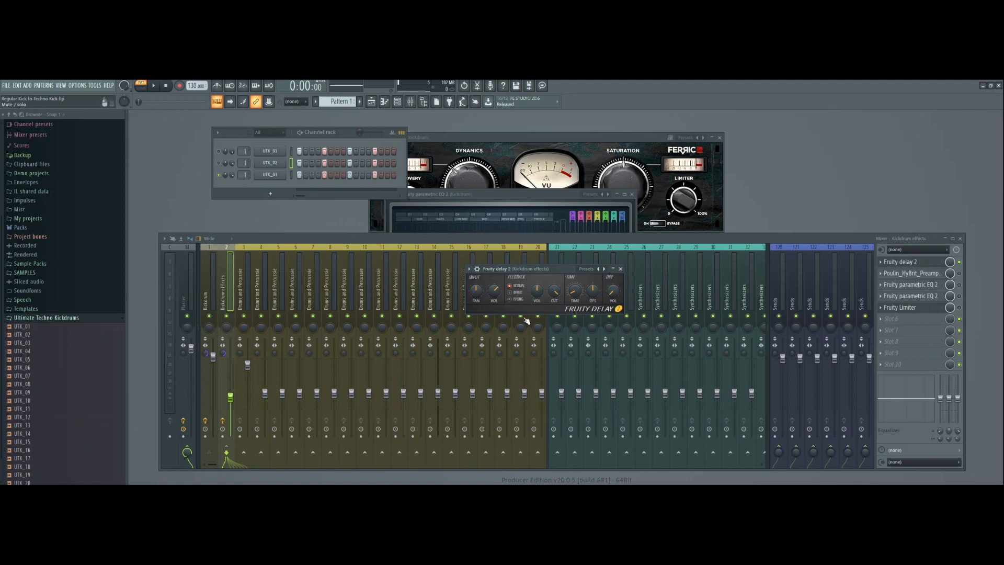
{"action": "key", "text": "Left"}
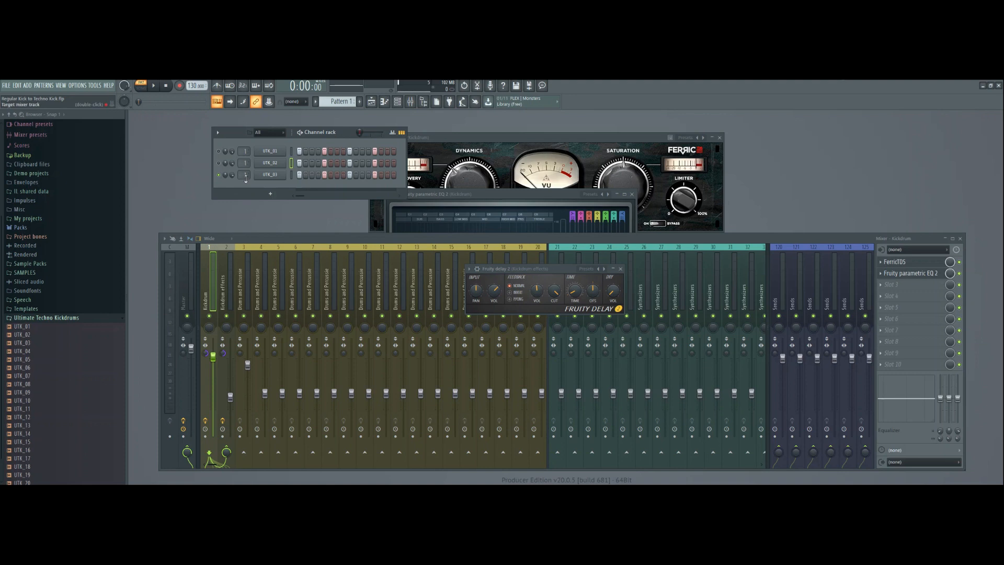
{"action": "scroll", "coordinate": [245, 177], "scroll_direction": "up", "scroll_amount": 1}
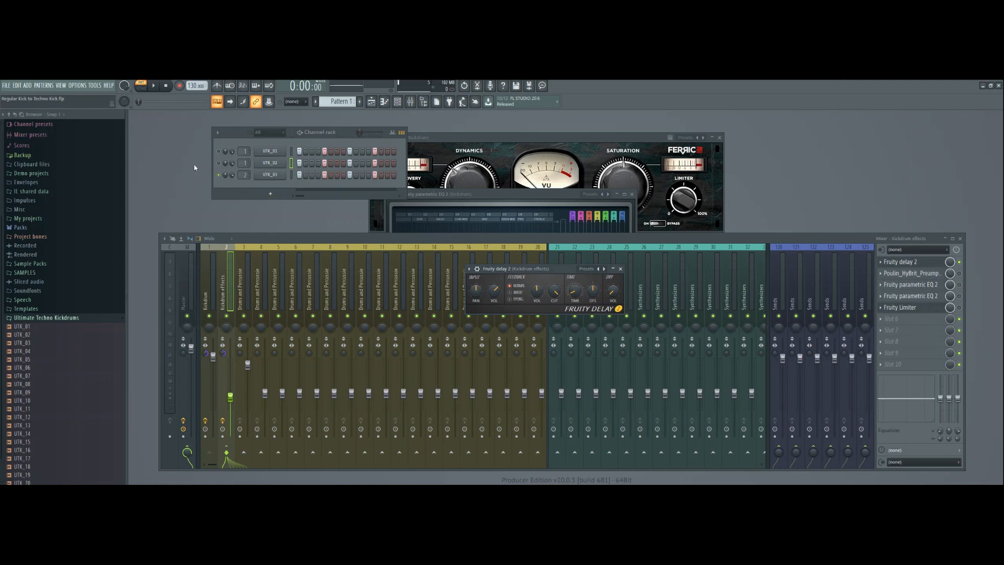
Play the kick through Fruity delay 2 and turn the delay's dry volume all the way down.
{"action": "left_click", "coordinate": [153, 85]}
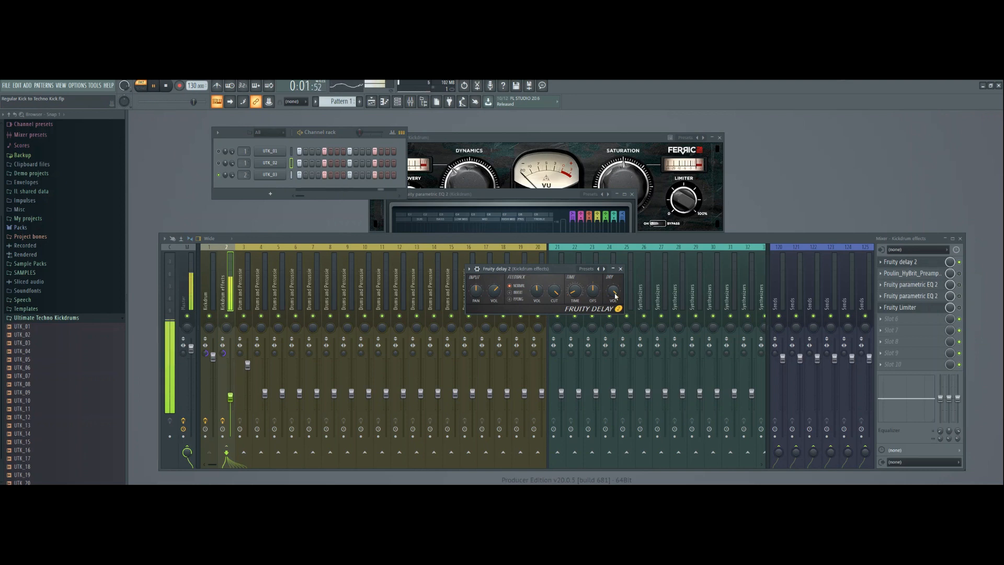
{"action": "left_click_drag", "start_coordinate": [614, 294], "coordinate": [614, 356]}
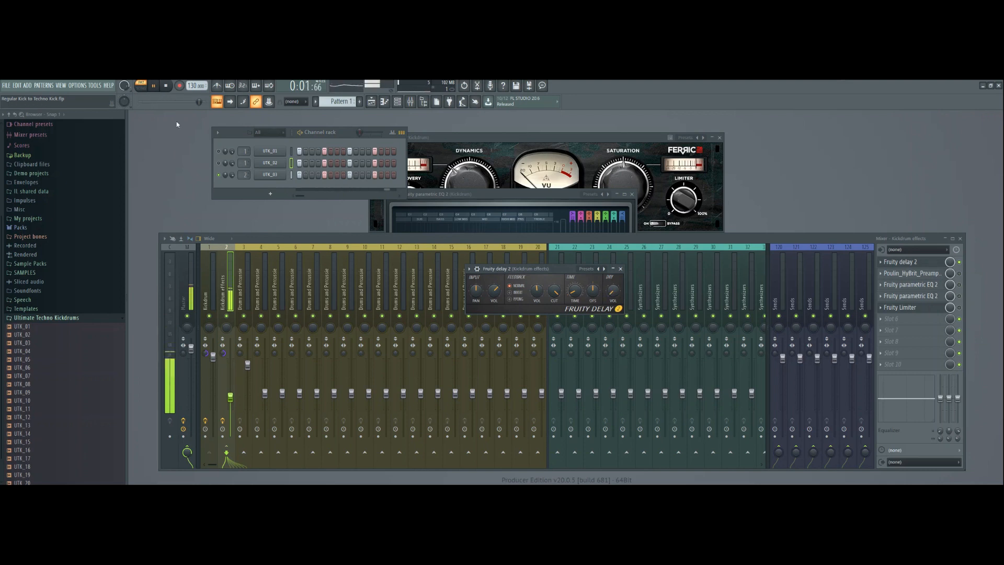
{"action": "left_click", "coordinate": [171, 90]}
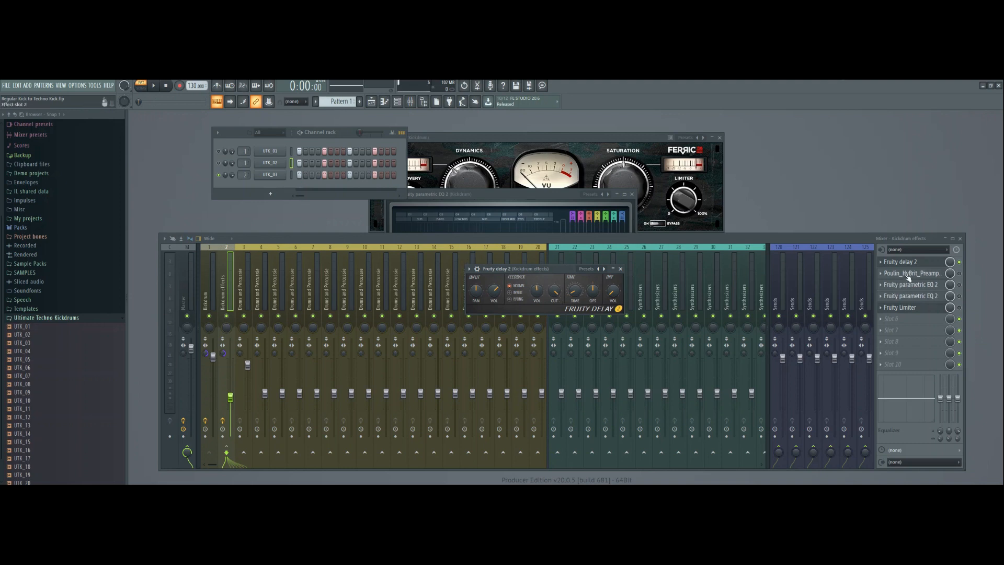
Enable and open the Poulin HyBrit preamp on the Kickdrum effects track and adjust its drive while the kick plays.
{"action": "left_click", "coordinate": [958, 273]}
{"action": "left_click", "coordinate": [924, 275]}
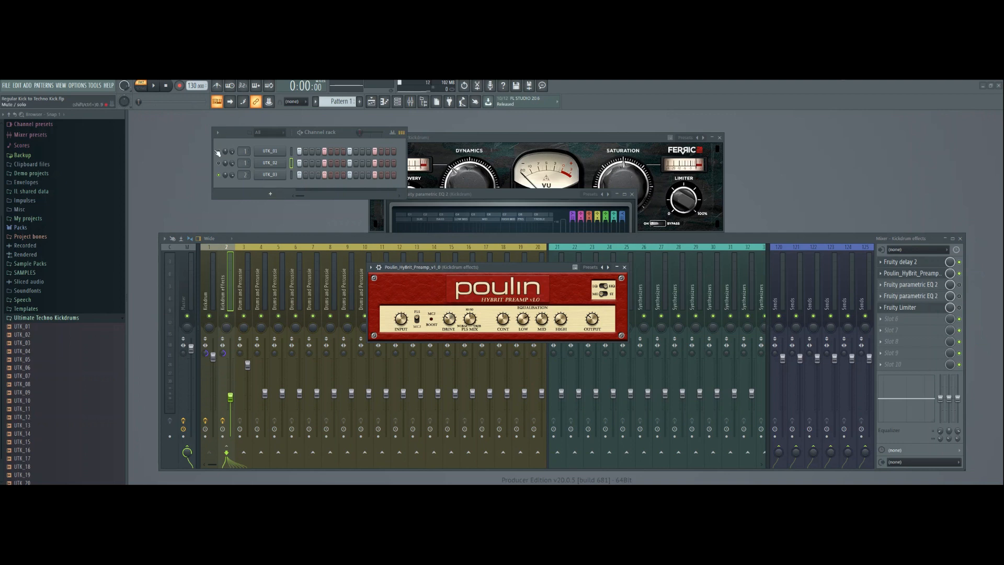
{"action": "left_click", "coordinate": [154, 87]}
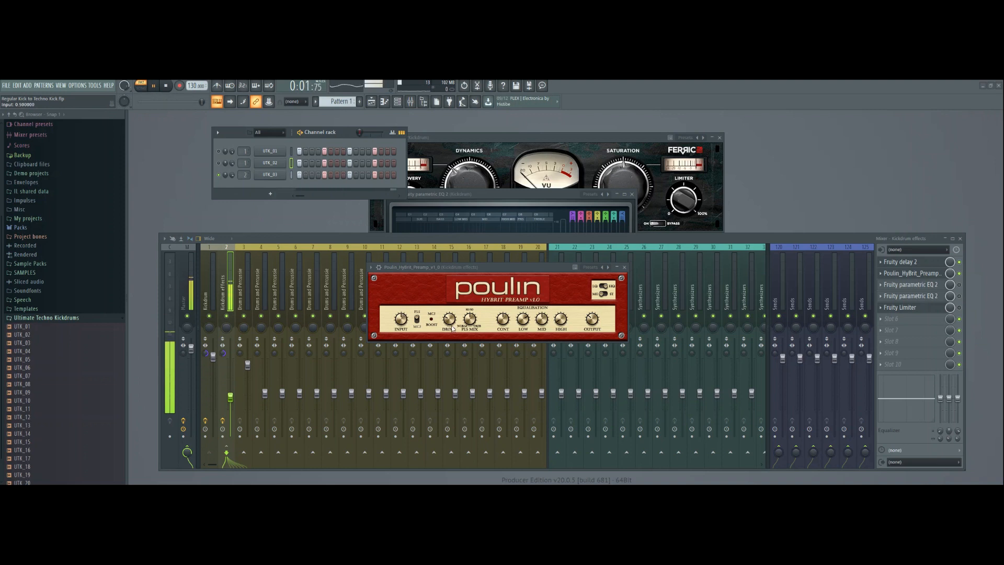
{"action": "mouse_move", "coordinate": [451, 319]}
{"action": "left_mouse_down"}
{"action": "mouse_move", "coordinate": [453, 282]}
{"action": "mouse_move", "coordinate": [453, 325]}
{"action": "left_mouse_up"}
{"action": "left_click", "coordinate": [166, 87]}
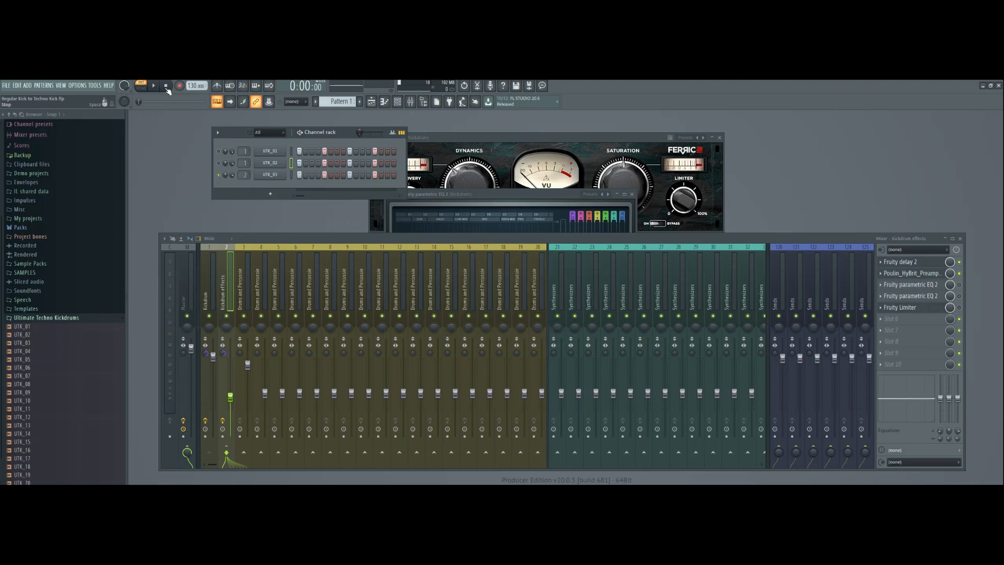
Route the UTK_03 channel back to mixer track 1 and play the kick through the Kickdrum track.
{"action": "left_click_drag", "start_coordinate": [245, 175], "coordinate": [244, 179]}
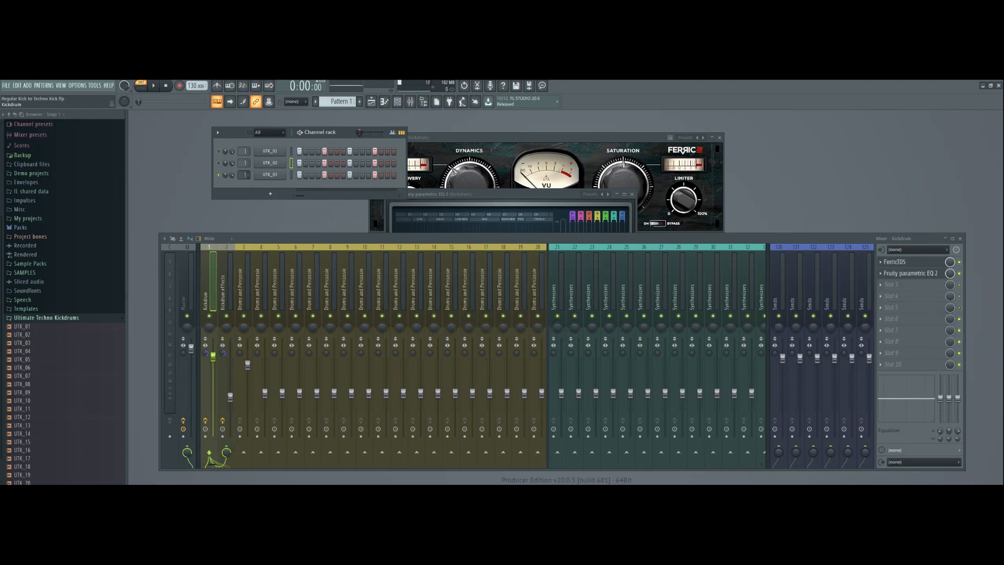
{"action": "left_click", "coordinate": [153, 85]}
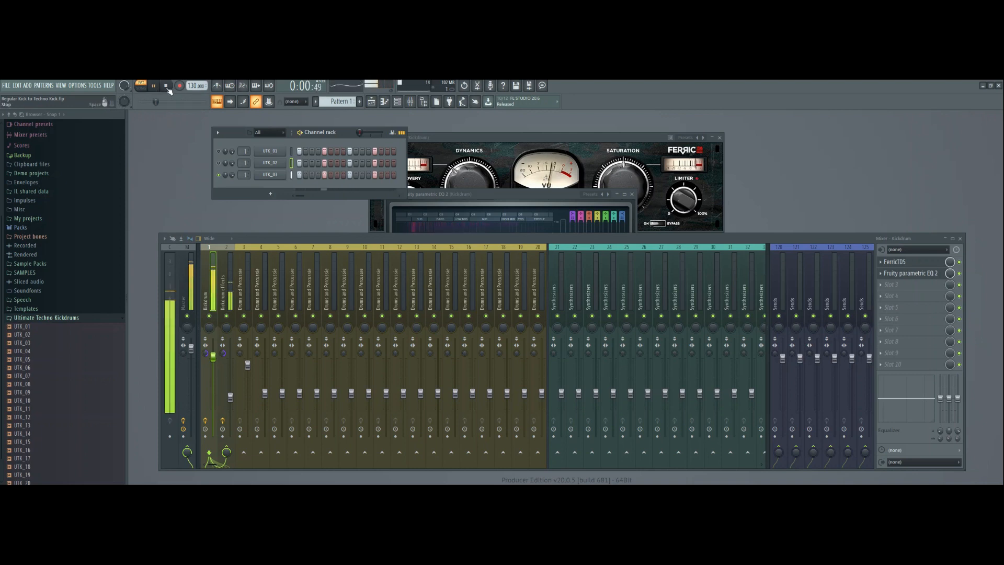
{"action": "left_click", "coordinate": [168, 88]}
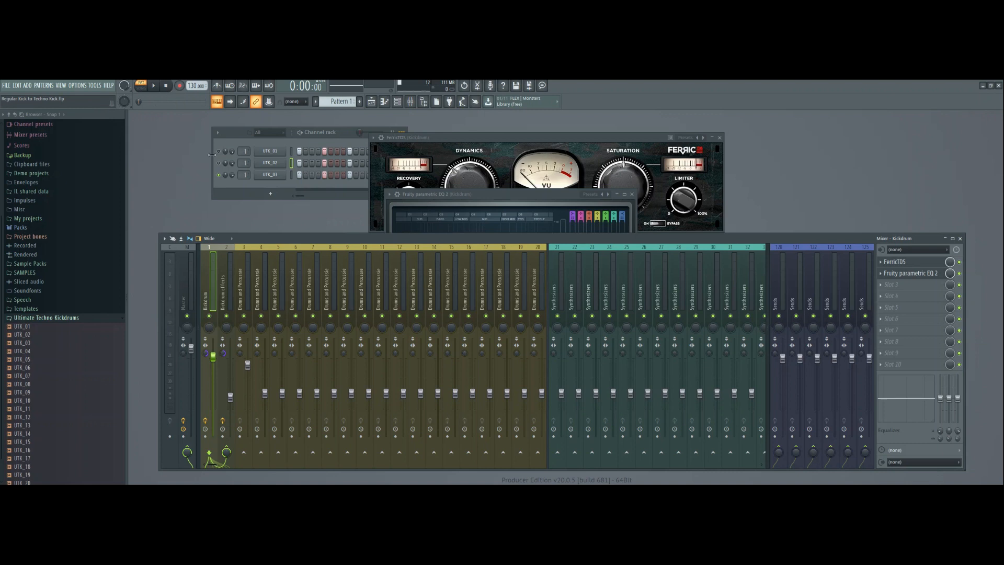
Enable both Fruity parametric EQ 2 effects on the Kickdrum effects track, open their filter curve and play the kick.
{"action": "left_click", "coordinate": [226, 282]}
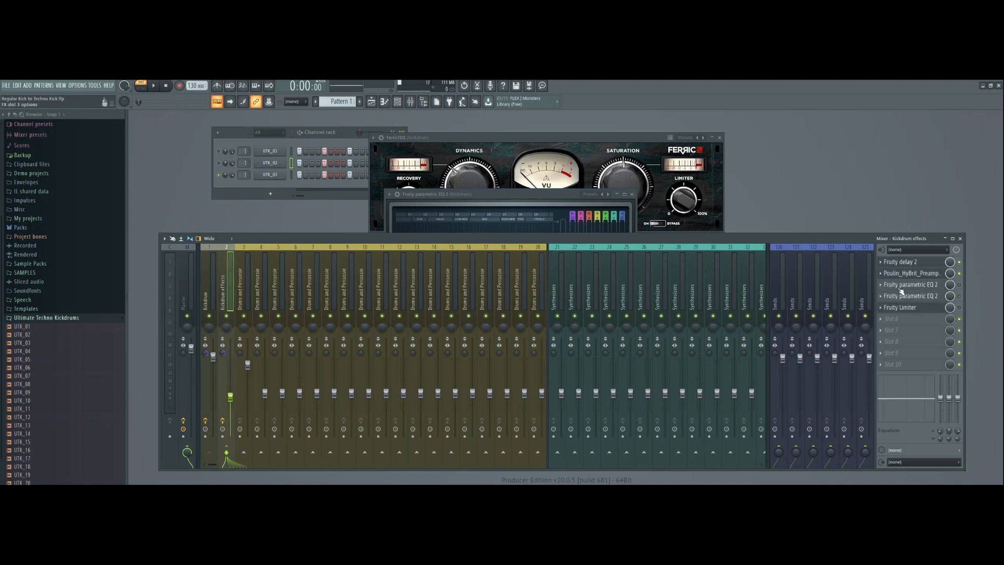
{"action": "left_click", "coordinate": [916, 284]}
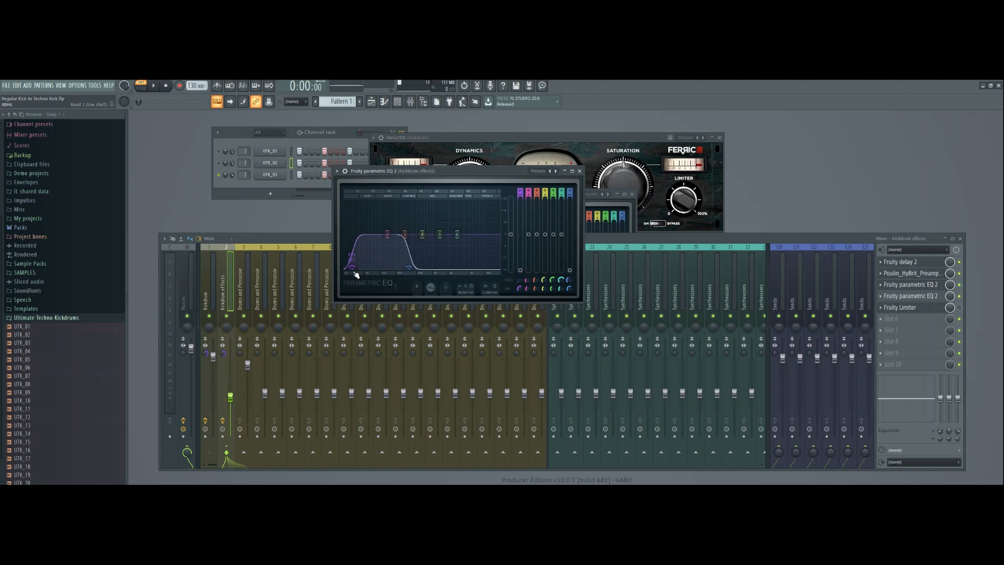
{"action": "left_click", "coordinate": [154, 86]}
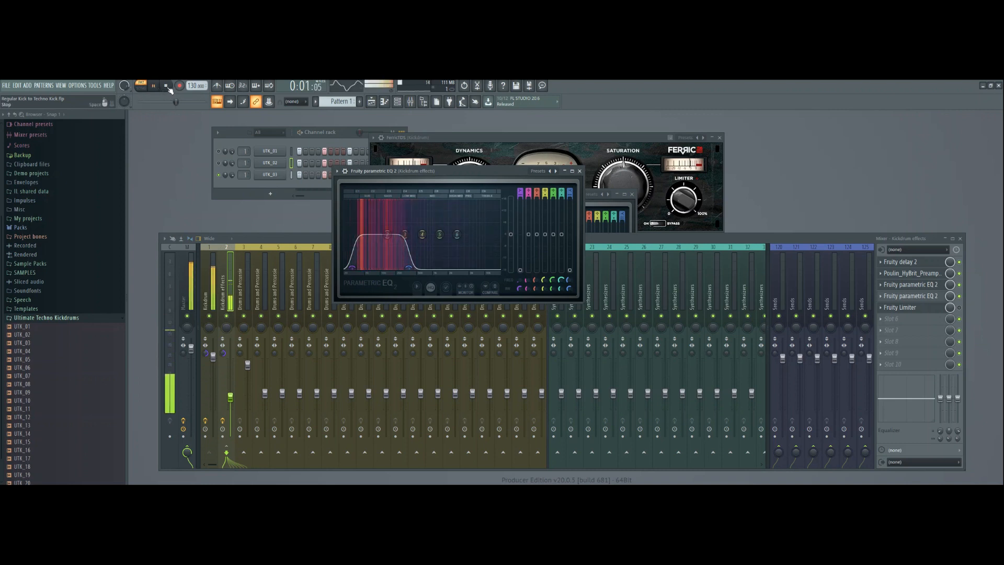
{"action": "left_click", "coordinate": [166, 87]}
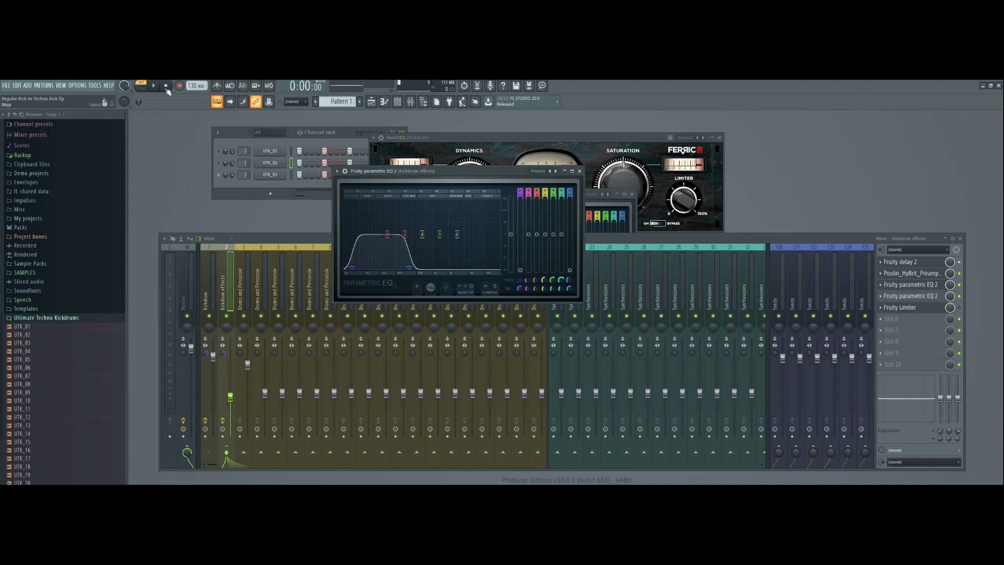
Open and enable the Fruity Limiter on the Kickdrum effects track and play the kick through it.
{"action": "left_click", "coordinate": [901, 307]}
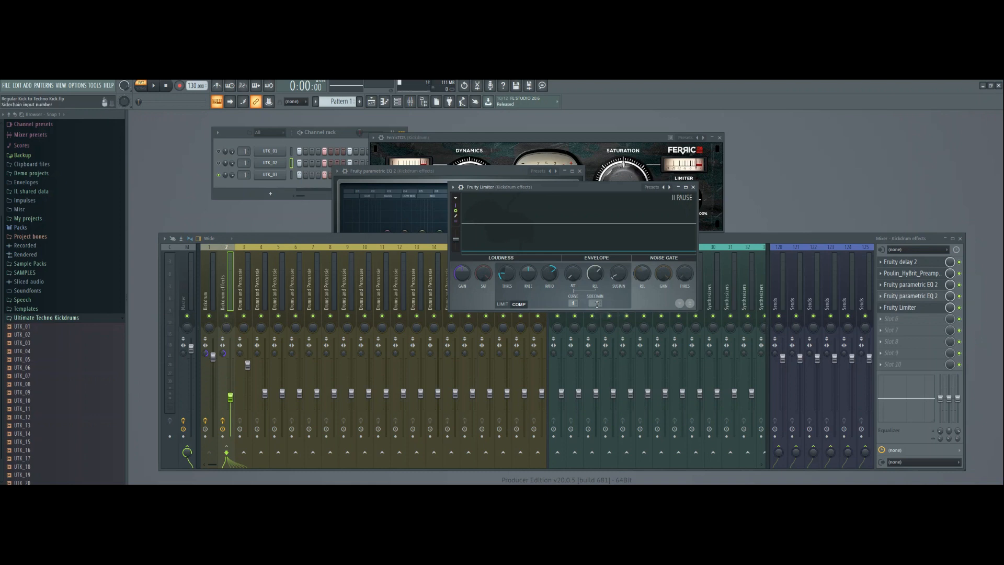
{"action": "left_click", "coordinate": [155, 87]}
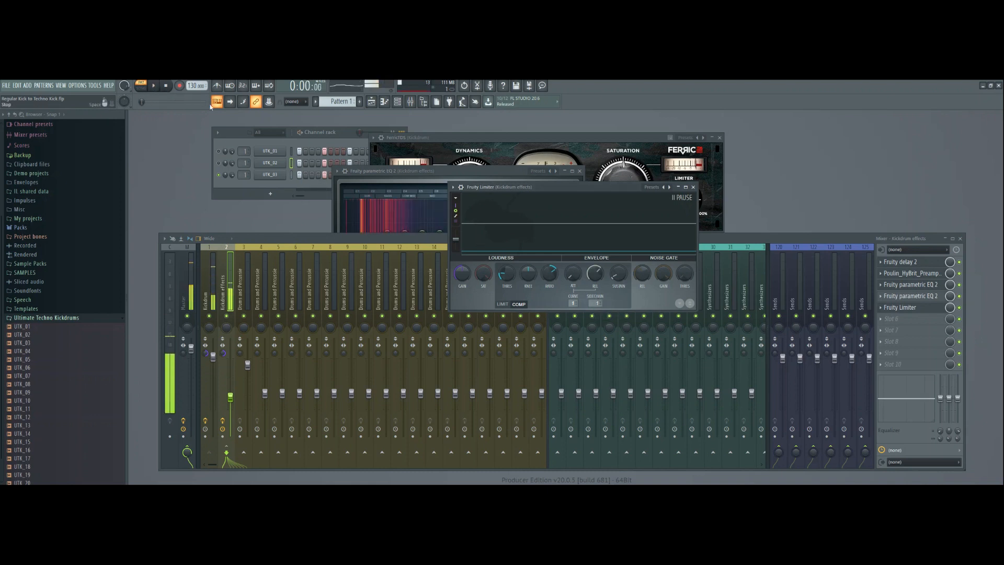
{"action": "left_click", "coordinate": [167, 87]}
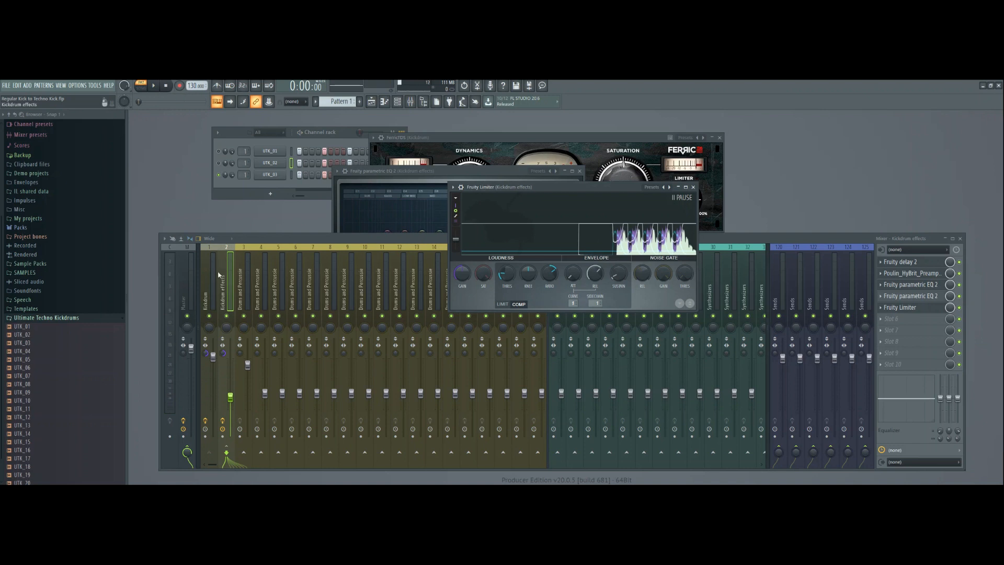
Examine the sidechain routing options from Kickdrum to Kickdrum effects and the Fruity Limiter's sidechain input setting.
{"action": "left_click", "coordinate": [214, 354]}
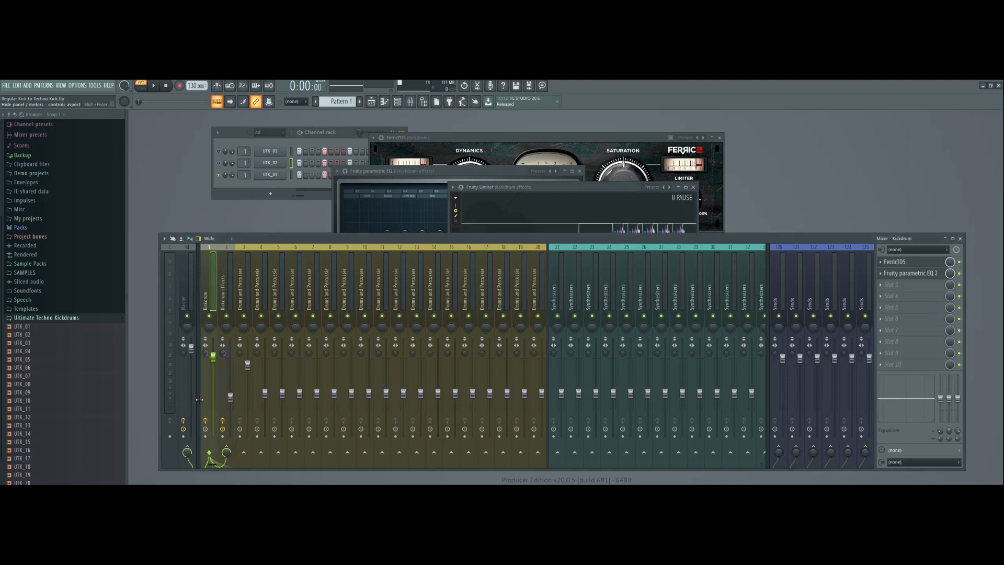
{"action": "right_click", "coordinate": [226, 448]}
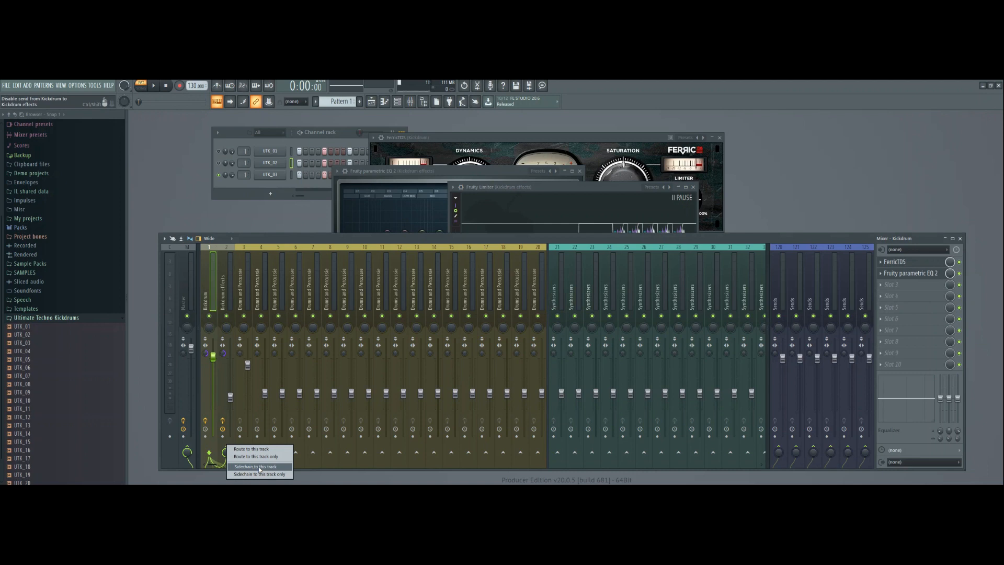
{"action": "left_click", "coordinate": [544, 183]}
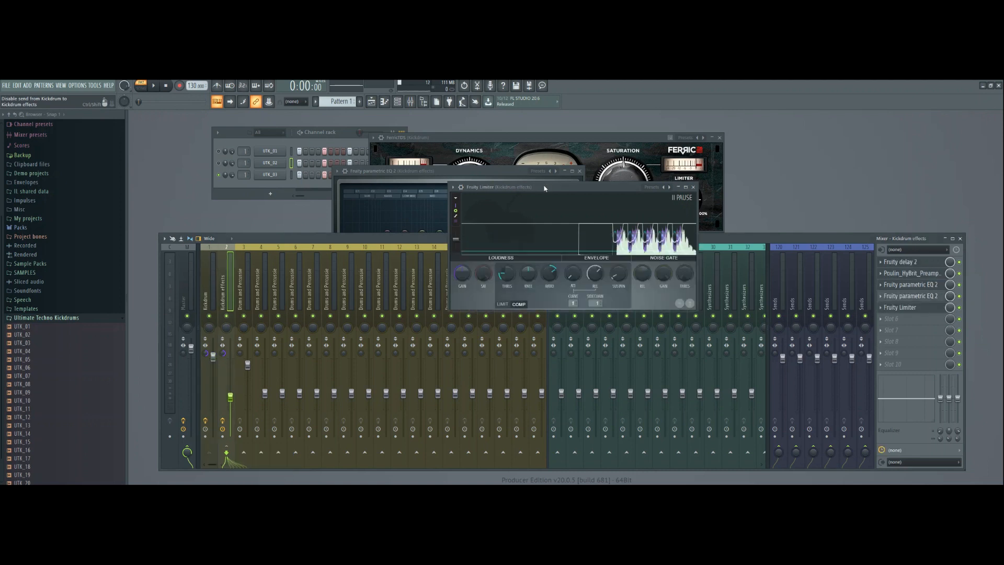
{"action": "left_click", "coordinate": [595, 303]}
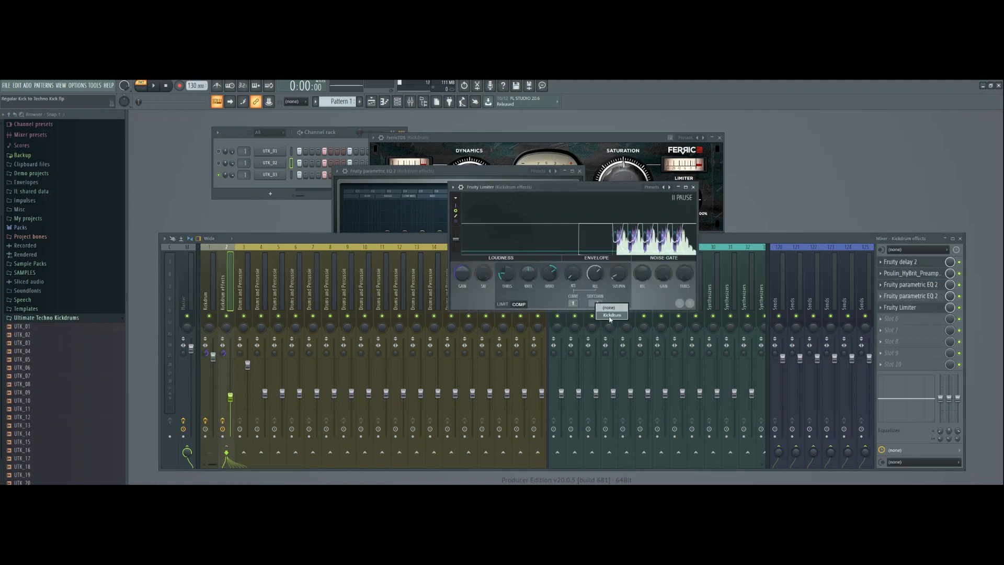
{"action": "left_click", "coordinate": [610, 316]}
Play the kick while toggling the Fruity Limiter on the Kickdrum effects track to compare the sound.
{"action": "left_click", "coordinate": [167, 87]}
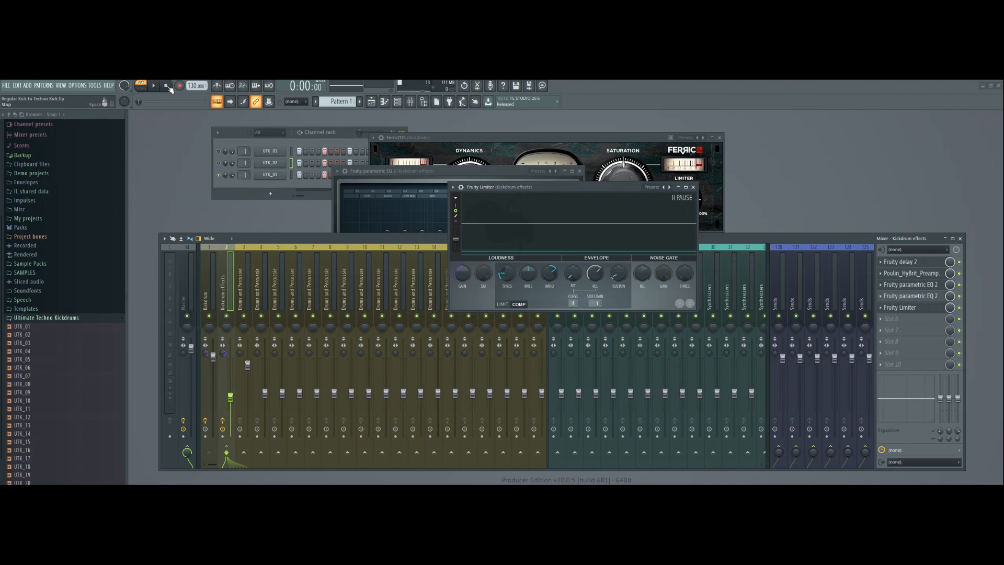
{"action": "key", "text": "space"}
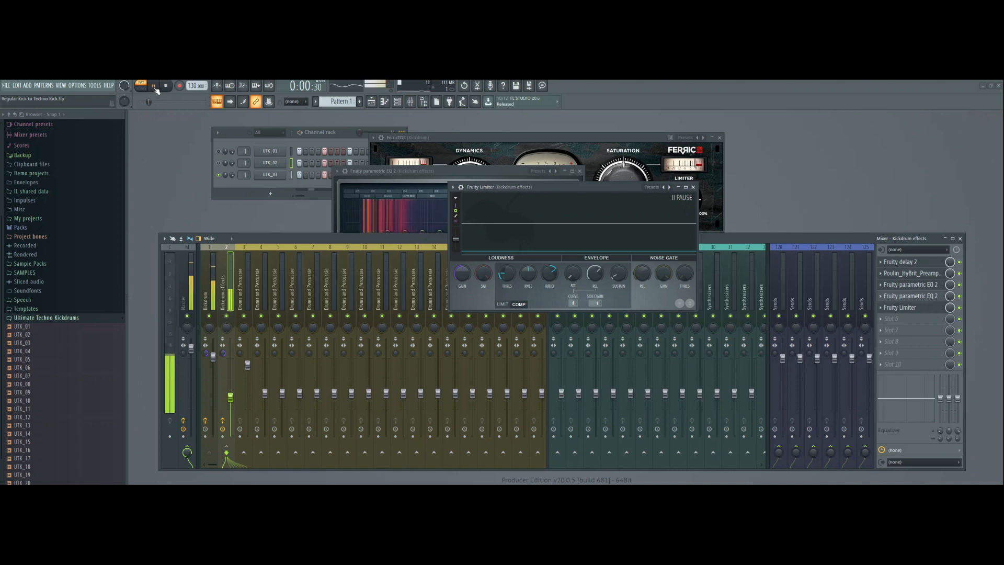
{"action": "left_click", "coordinate": [960, 307]}
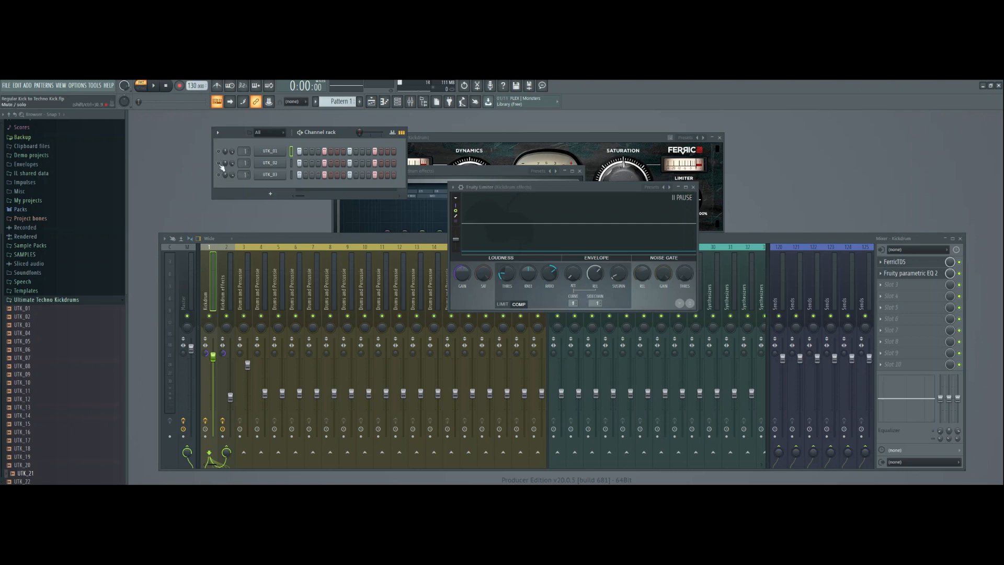
Play UTK_02 dry through mixer track 3 and switch it back to mixer track 1 to compare the processed sound.
{"action": "scroll", "coordinate": [245, 162], "scroll_direction": "up", "scroll_amount": 2}
{"action": "left_click", "coordinate": [154, 86]}
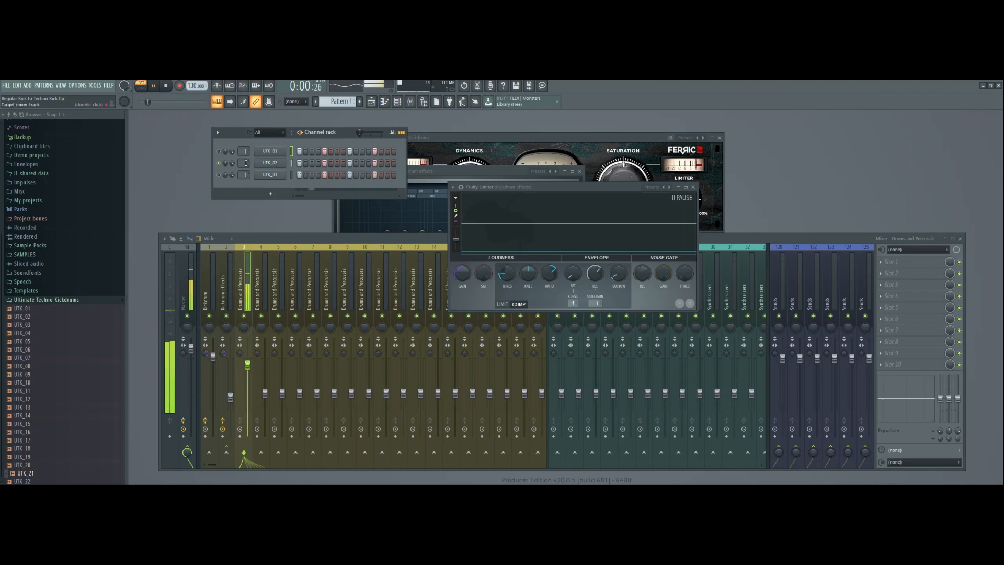
{"action": "scroll", "coordinate": [244, 163], "scroll_direction": "down", "scroll_amount": 2}
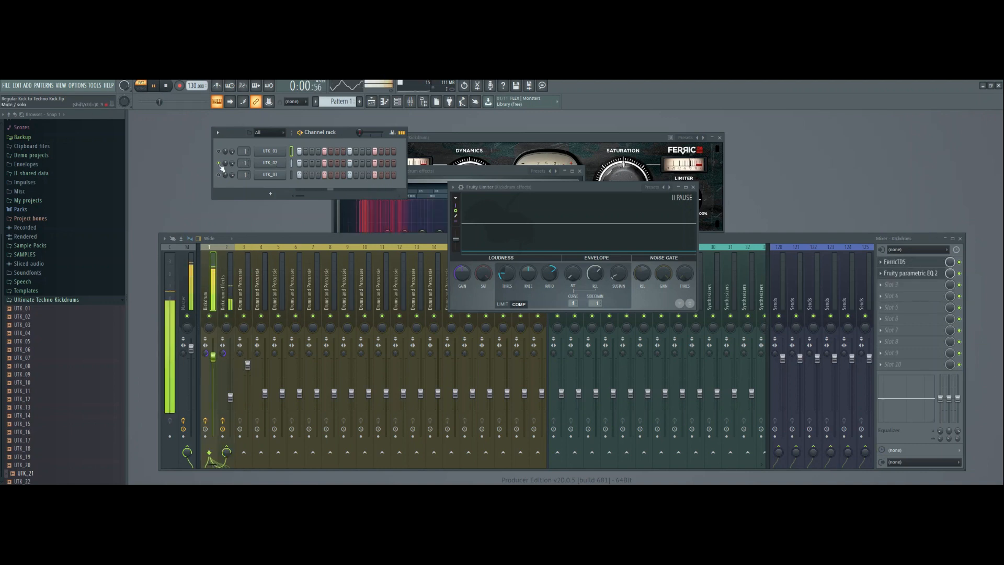
Unmute UTK_01 and compare it dry on mixer track 3 with the processed sound on mixer track 1.
{"action": "scroll", "coordinate": [244, 151], "scroll_direction": "up", "scroll_amount": 2}
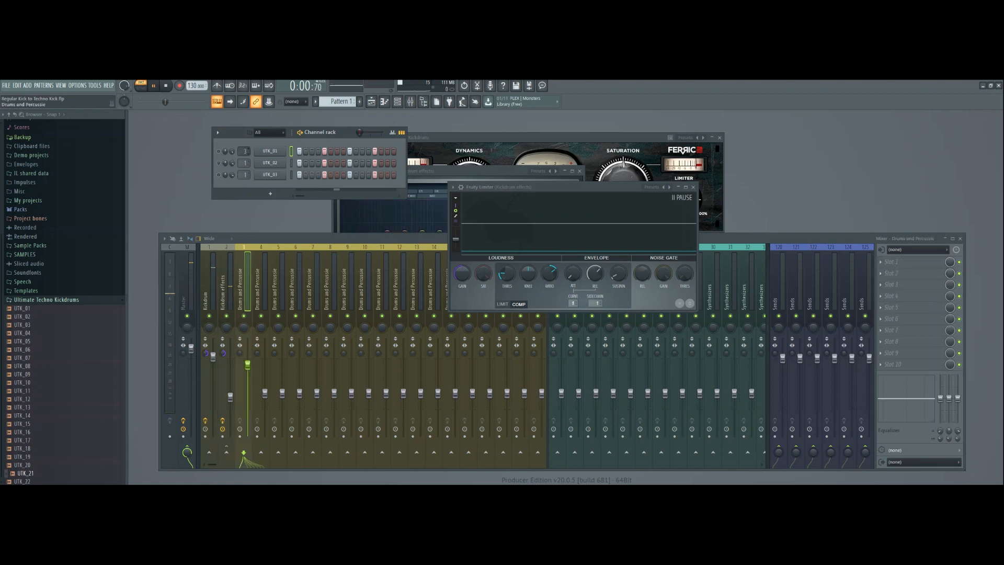
{"action": "left_click", "coordinate": [219, 152]}
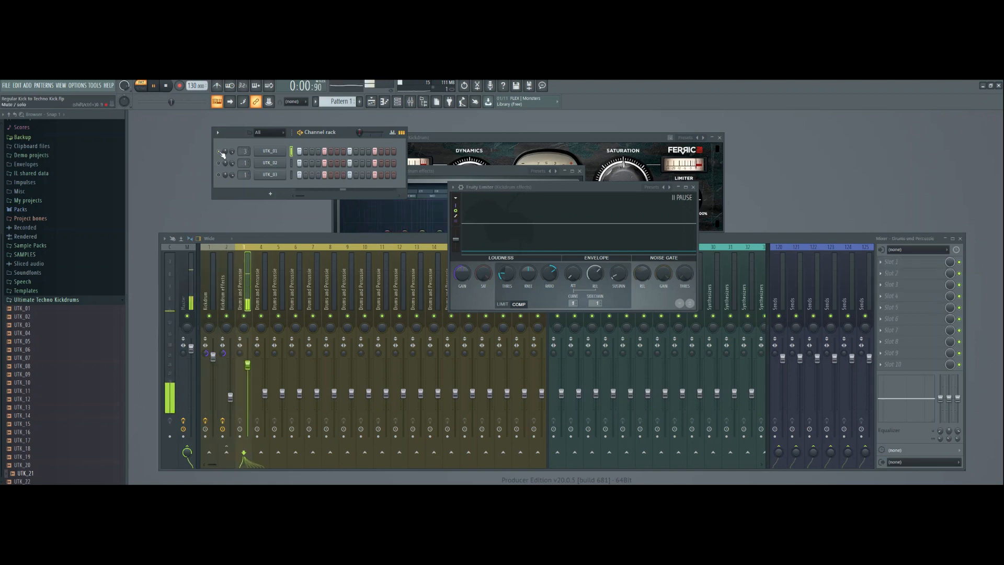
{"action": "scroll", "coordinate": [244, 151], "scroll_direction": "down", "scroll_amount": 2}
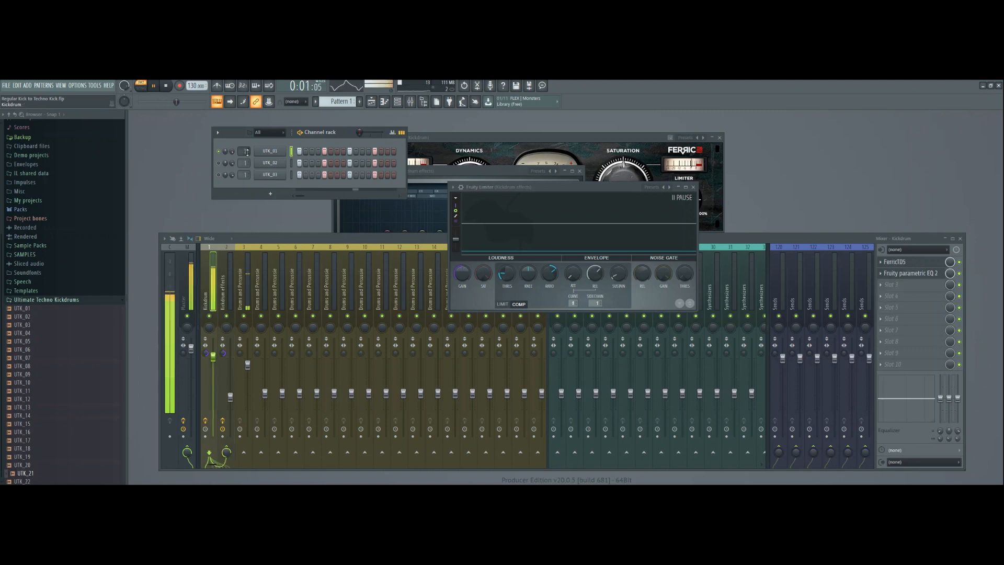
{"action": "left_click", "coordinate": [166, 86]}
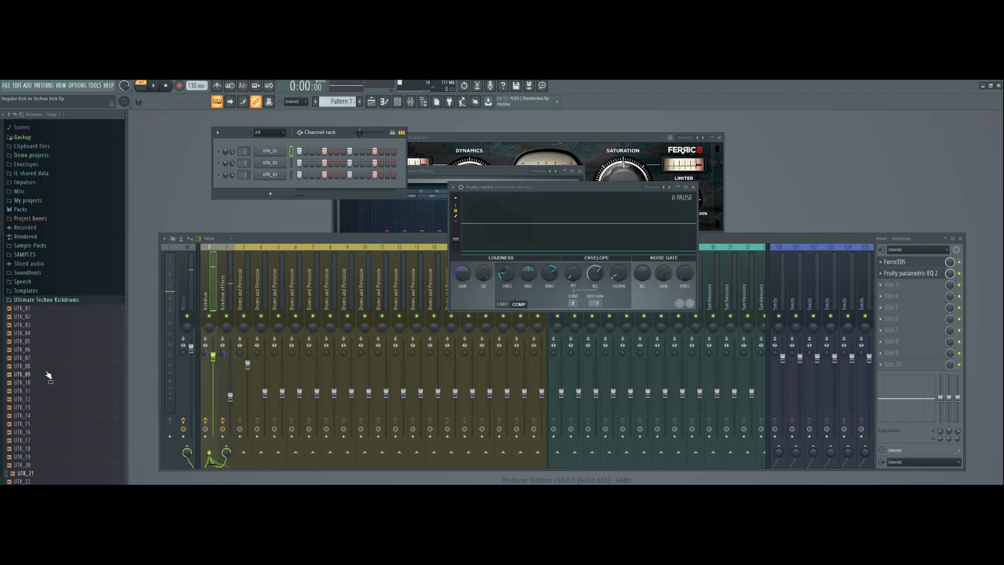
Add the UTK_08 sample as a new channel, route it to mixer track 3 and fill each 4 steps.
{"action": "left_click", "coordinate": [26, 366]}
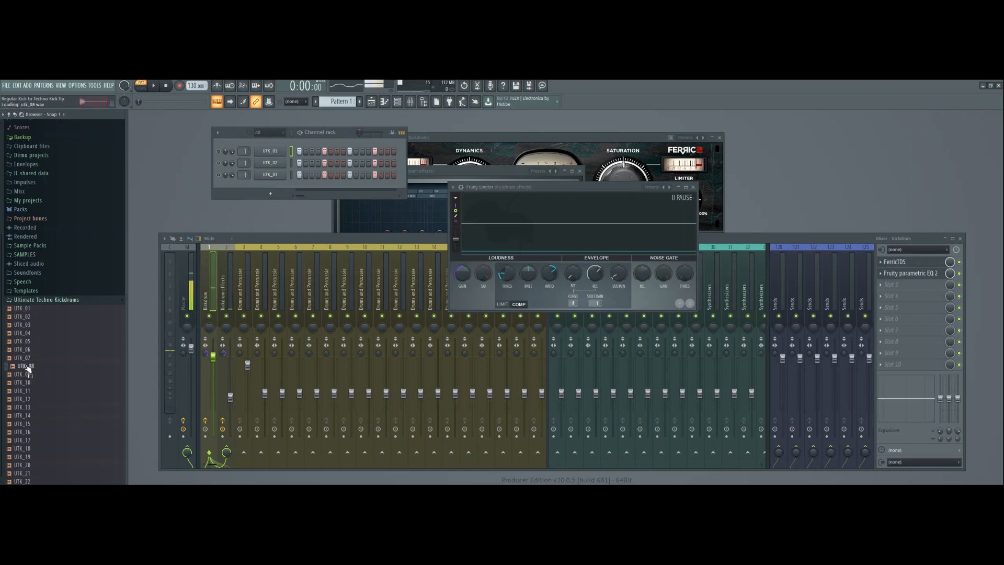
{"action": "left_click_drag", "start_coordinate": [25, 367], "coordinate": [254, 198]}
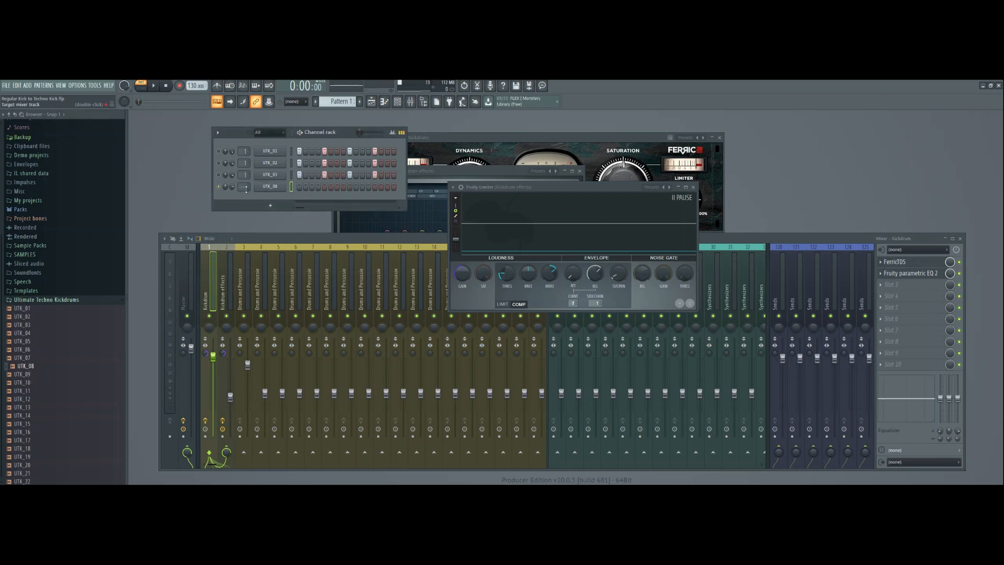
{"action": "scroll", "coordinate": [244, 188], "scroll_direction": "up", "scroll_amount": 3}
{"action": "right_click", "coordinate": [269, 187]}
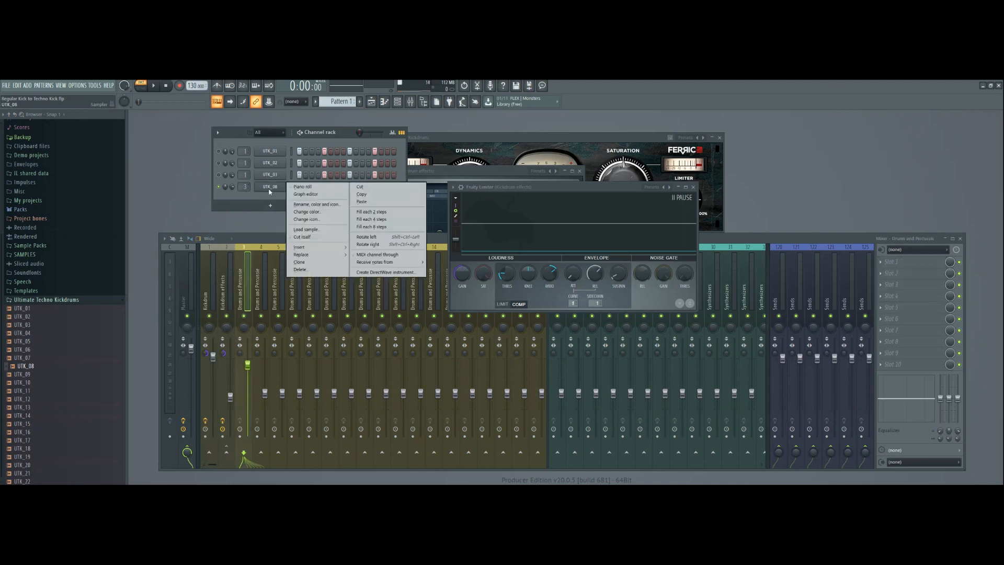
{"action": "left_click", "coordinate": [371, 219]}
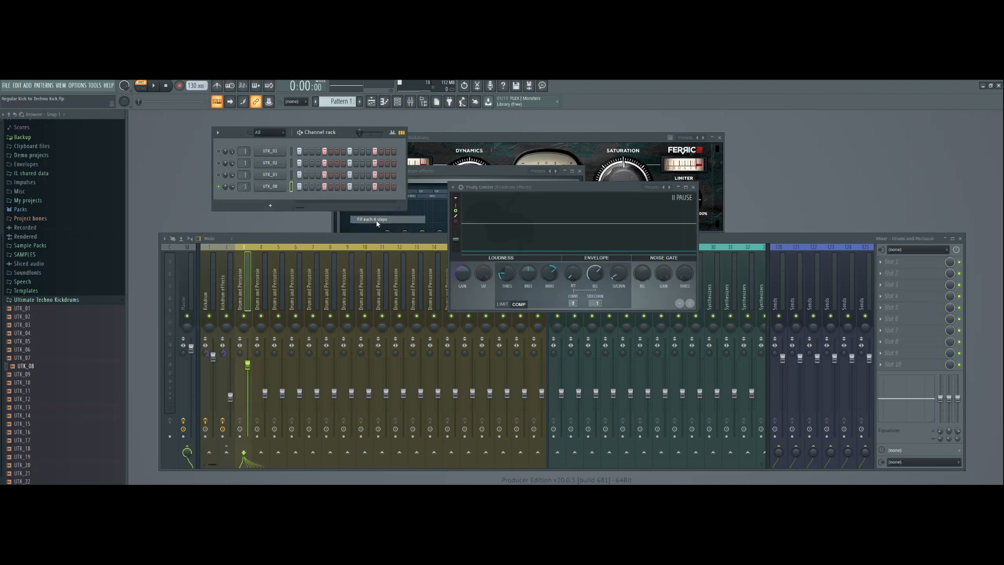
{"action": "left_click", "coordinate": [276, 191]}
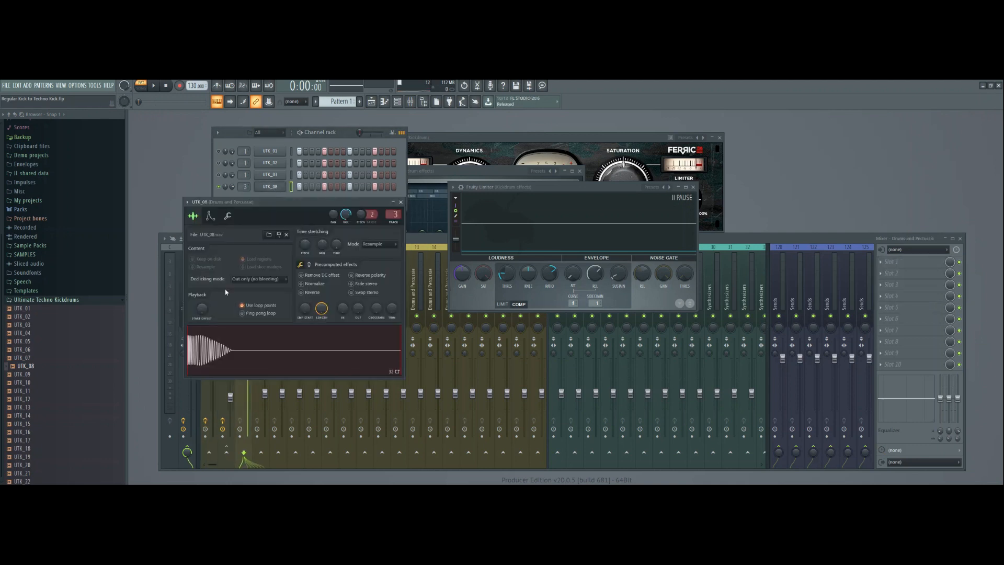
{"action": "left_click", "coordinate": [400, 201]}
Play UTK_08 dry and route it to mixer track 1 to hear it with the kick processing.
{"action": "left_click", "coordinate": [155, 86]}
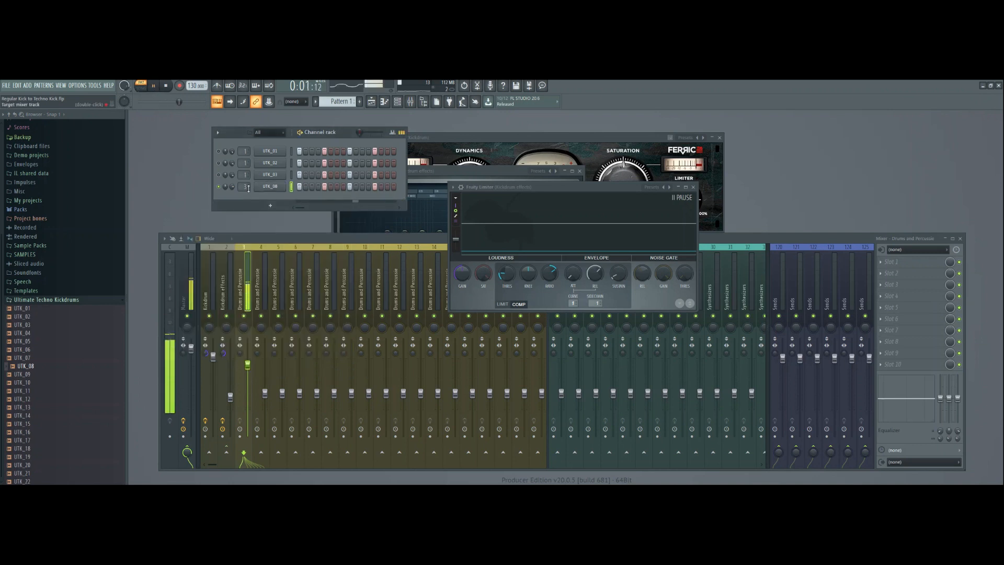
{"action": "scroll", "coordinate": [247, 188], "scroll_direction": "down", "scroll_amount": 2}
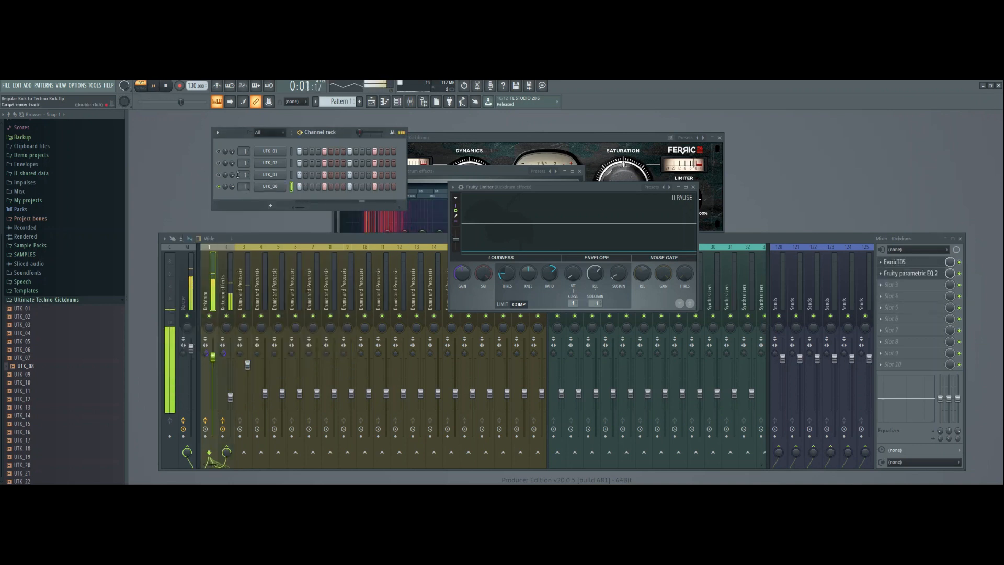
{"action": "left_click", "coordinate": [166, 86]}
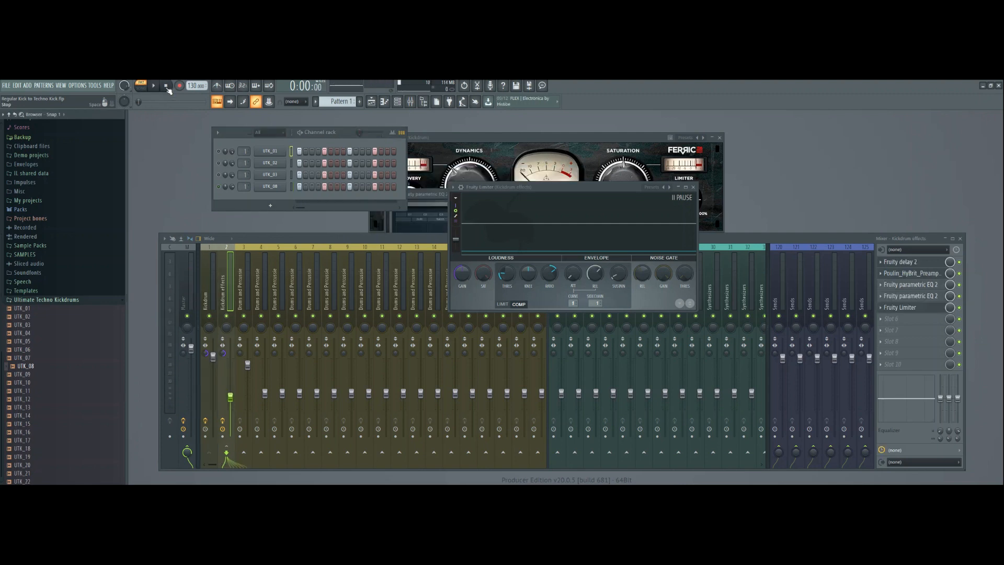